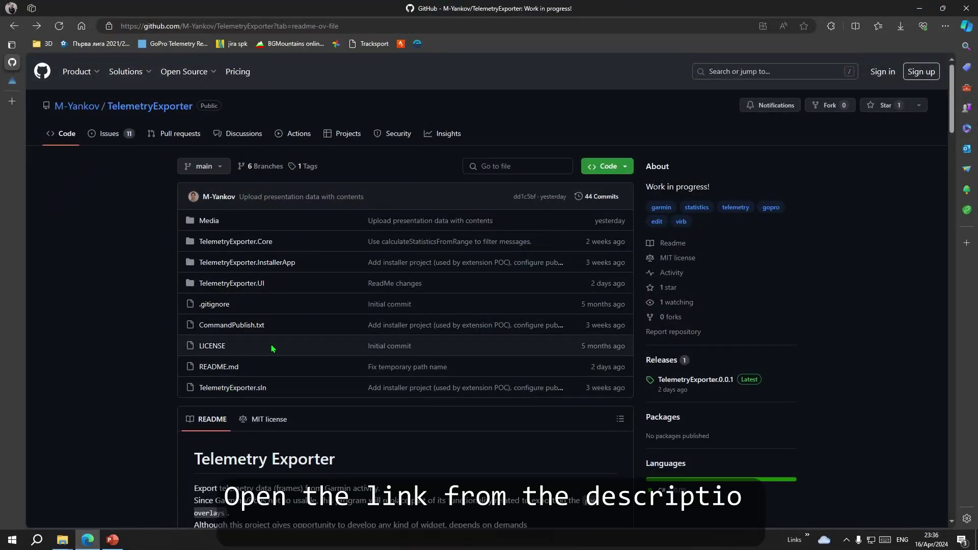
Step: Open the Releases page from the README's Download section and download TelemetryExporter.0.0.1.zip from the latest release's assets
scroll(341, 295, down, 10)
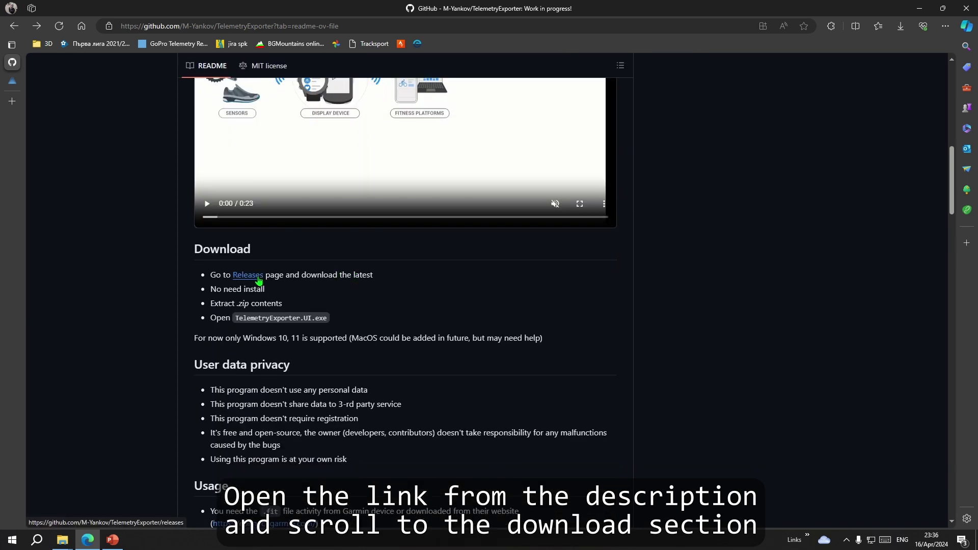
click(258, 280)
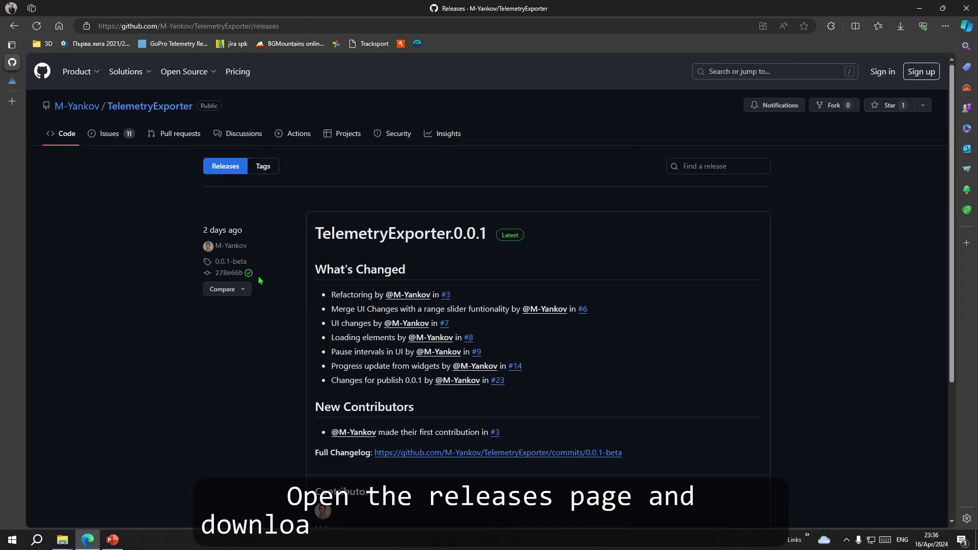
scroll(330, 270, down, 2)
scroll(330, 270, down, 2)
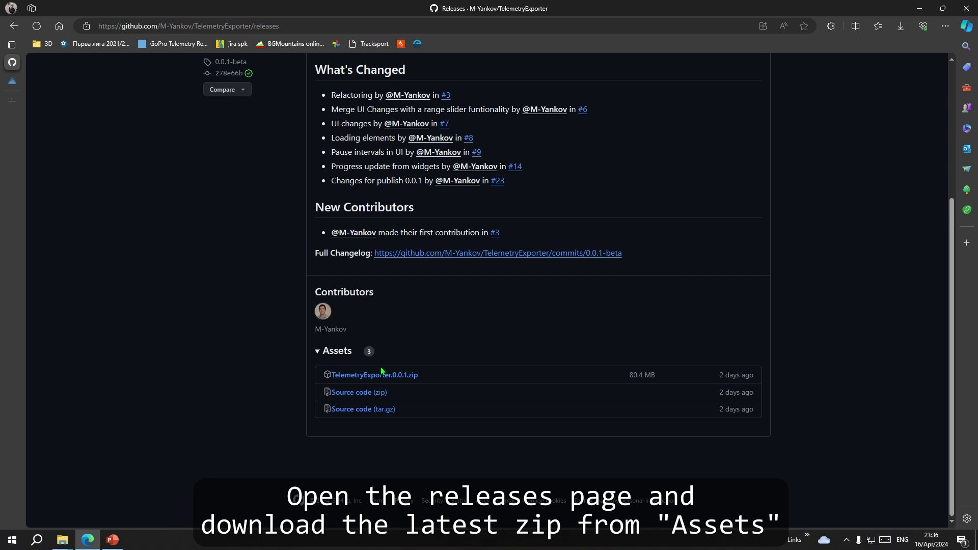
click(385, 375)
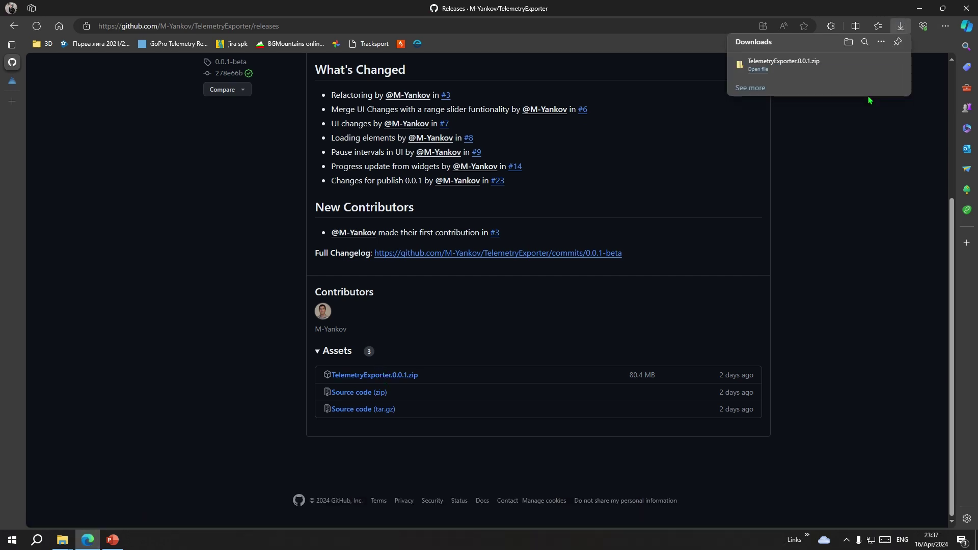
Step: Locate the downloaded TelemetryExporter.0.0.1.zip in its folder and extract it to the suggested TelemetryExporter.0.0.1 folder
click(864, 65)
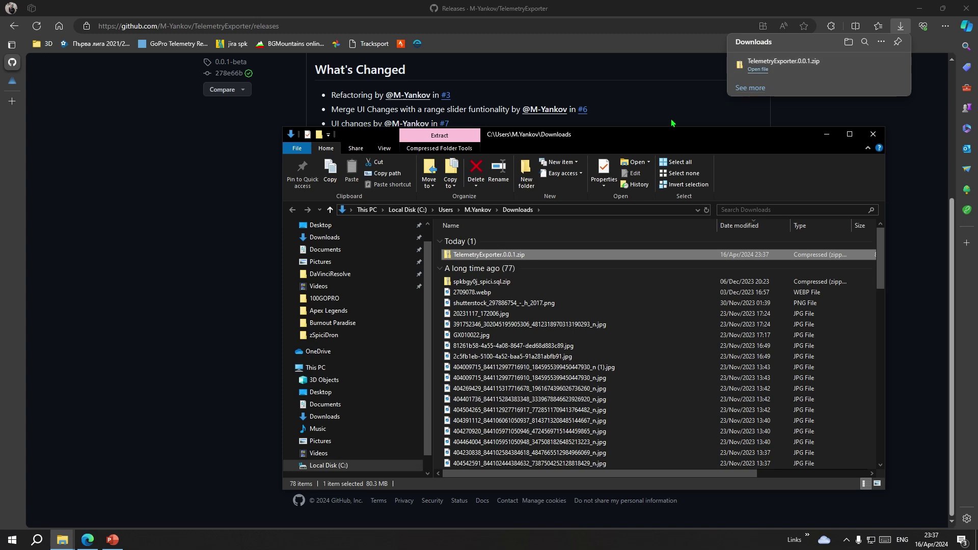
drag(601, 125, 479, 125)
right_click(354, 250)
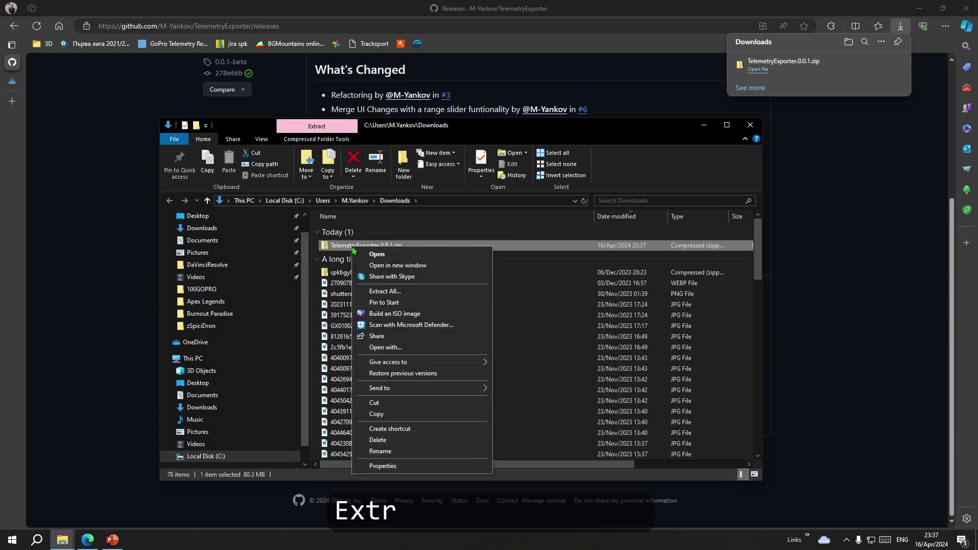
click(383, 291)
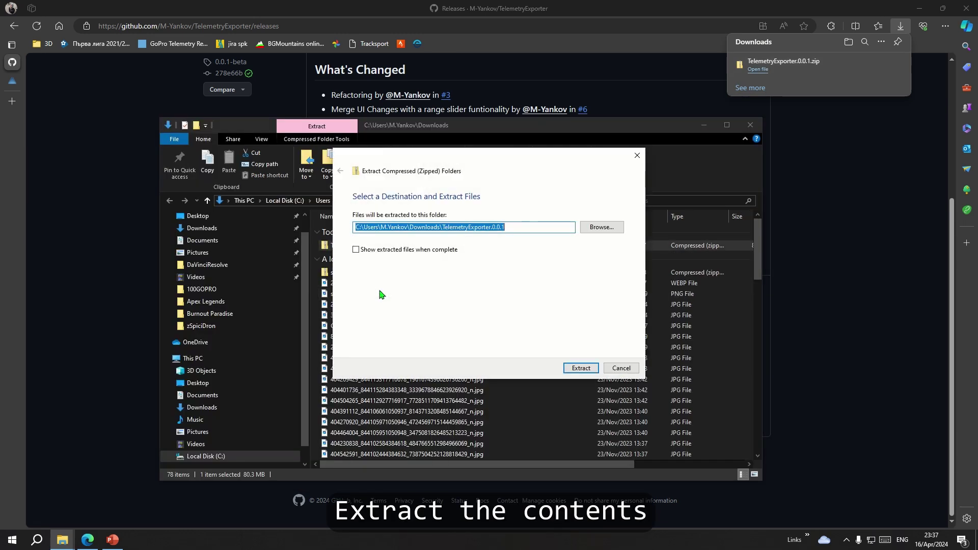
click(580, 367)
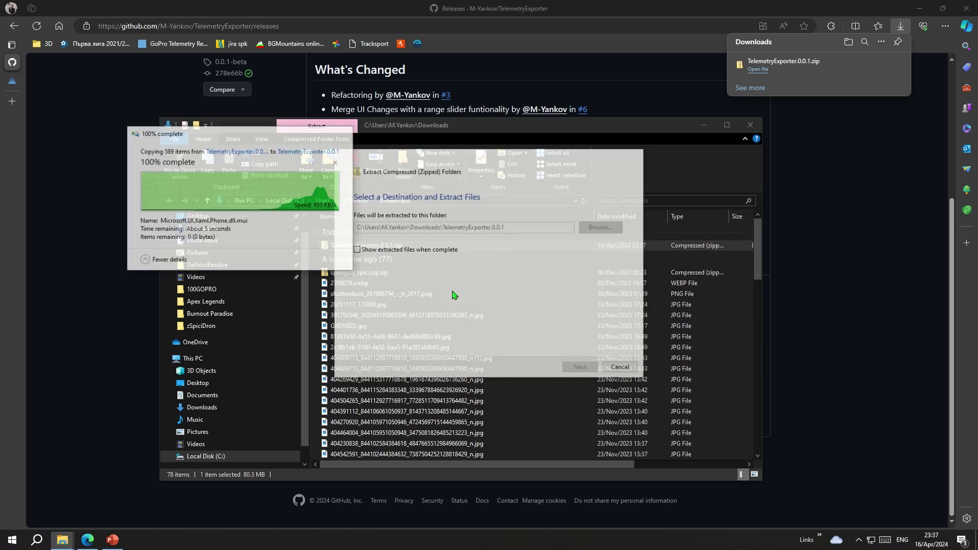
Step: Launch TelemetryExporter.UI.exe from the Packs folder inside the extracted TelemetryExporter.0.0.1 folder
double_click(400, 241)
double_click(338, 232)
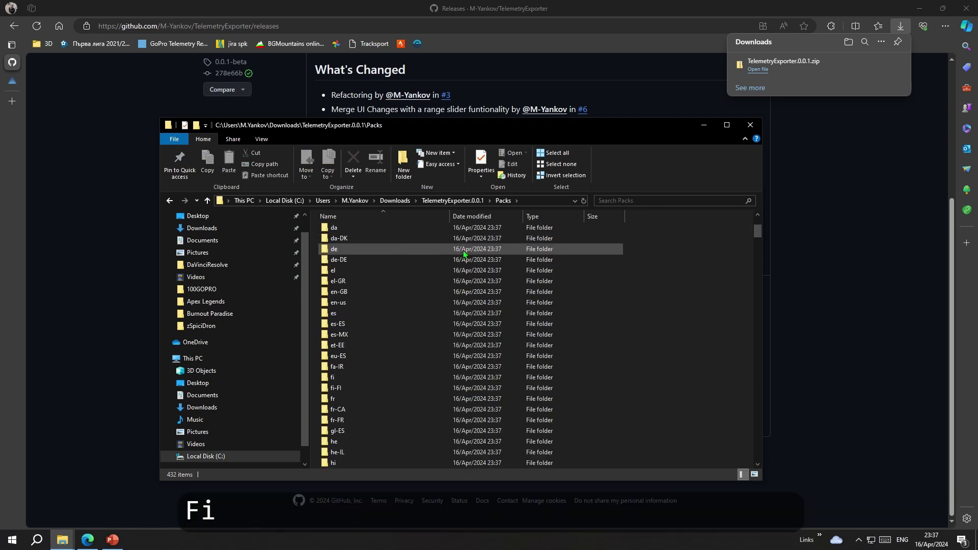
scroll(467, 253, down, 10)
drag(758, 305, 763, 451)
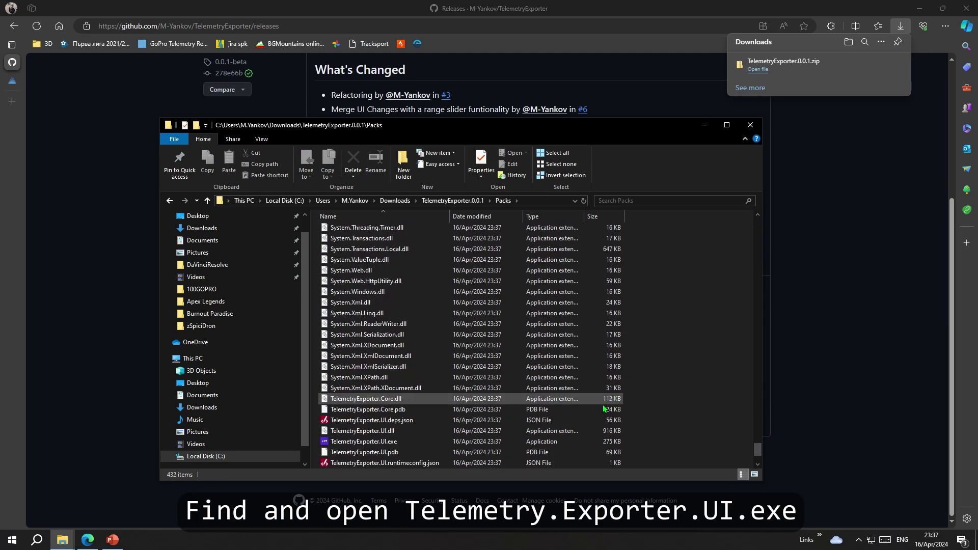
click(367, 443)
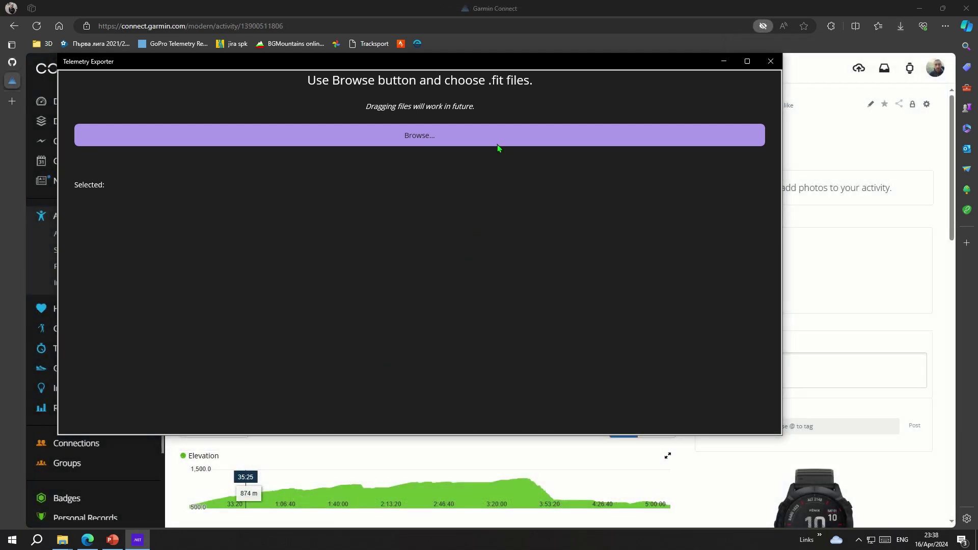
click(498, 145)
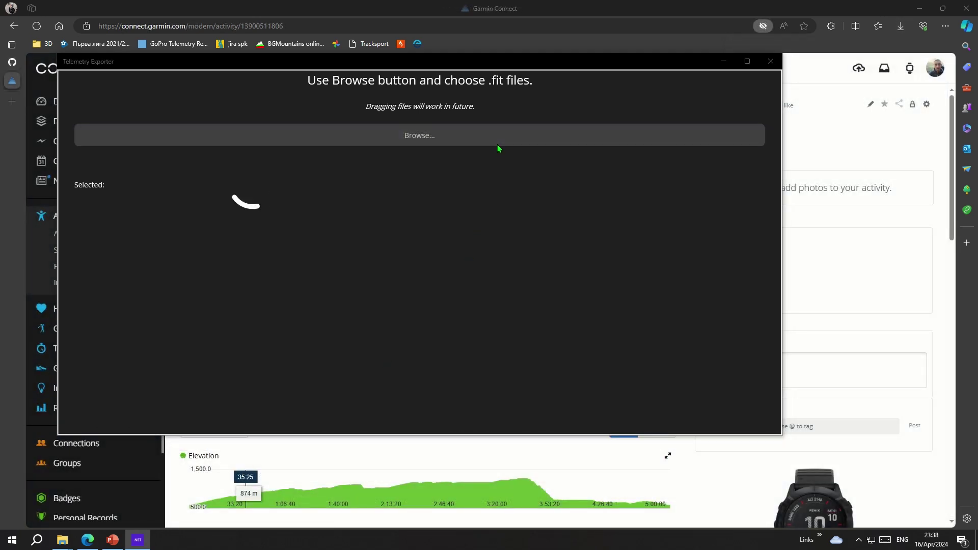
click(97, 215)
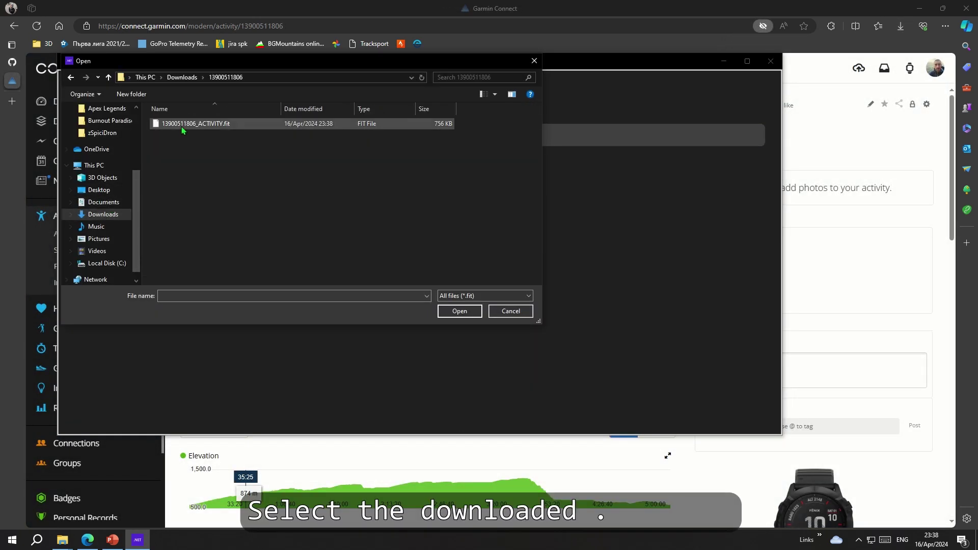
click(182, 126)
click(442, 317)
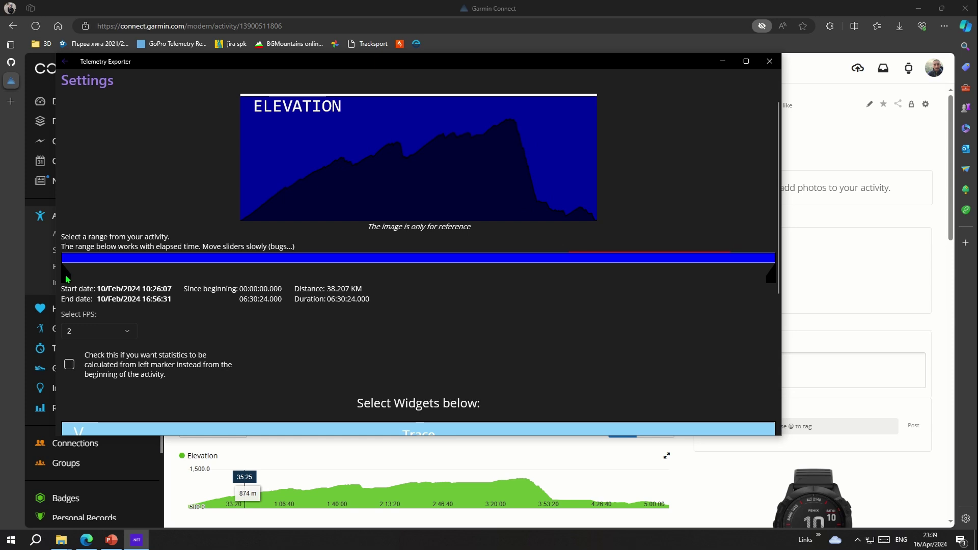
Step: Narrow the activity range to start at about 03:34:23 and end at about 03:50:31 elapsed time
drag(80, 279, 464, 275)
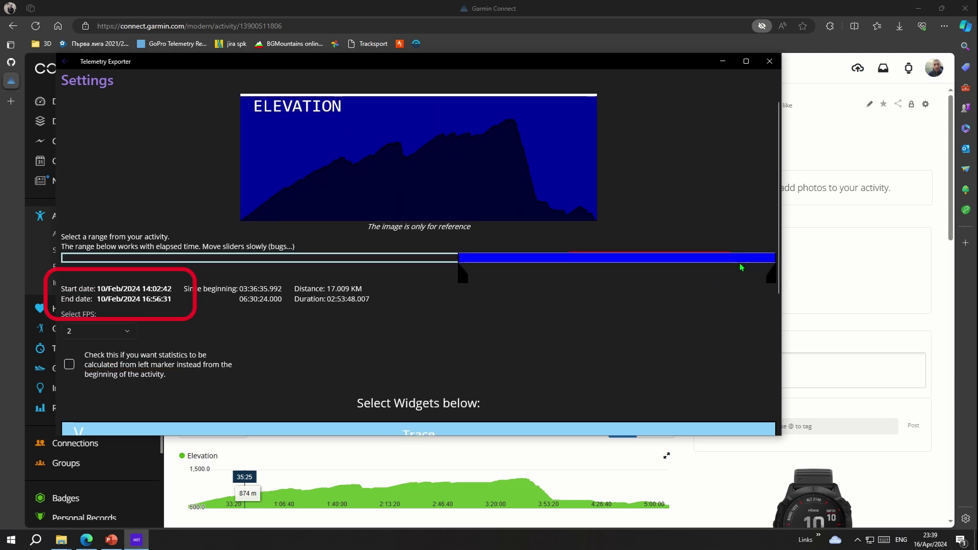
drag(771, 275, 692, 283)
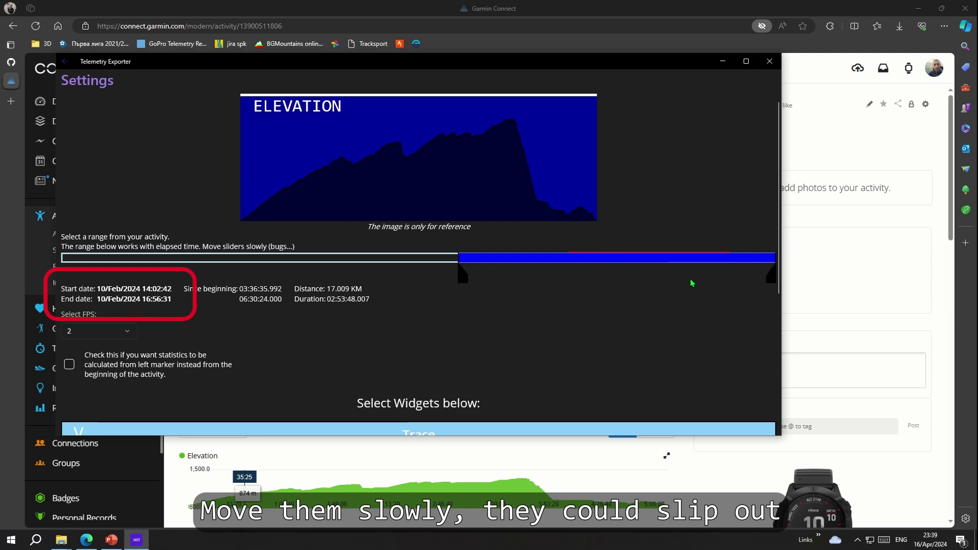
drag(771, 281, 764, 282)
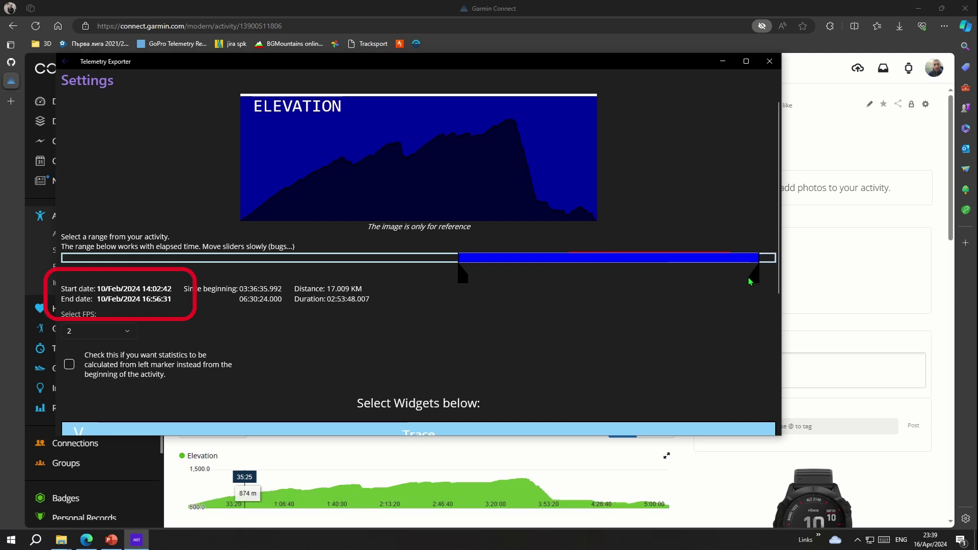
drag(551, 275, 546, 276)
mouse_move(463, 276)
mouse_down()
mouse_move(473, 276)
mouse_move(455, 280)
mouse_up()
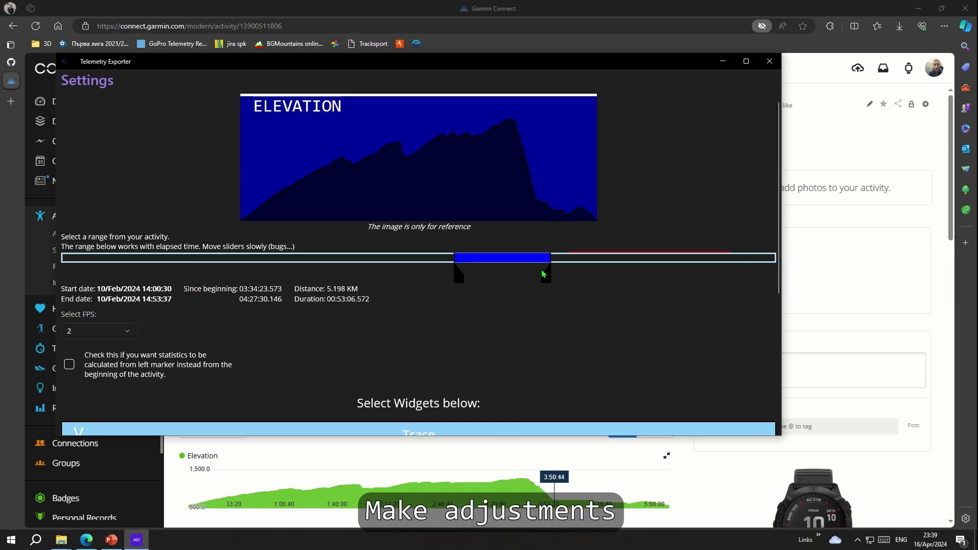
drag(547, 278, 478, 280)
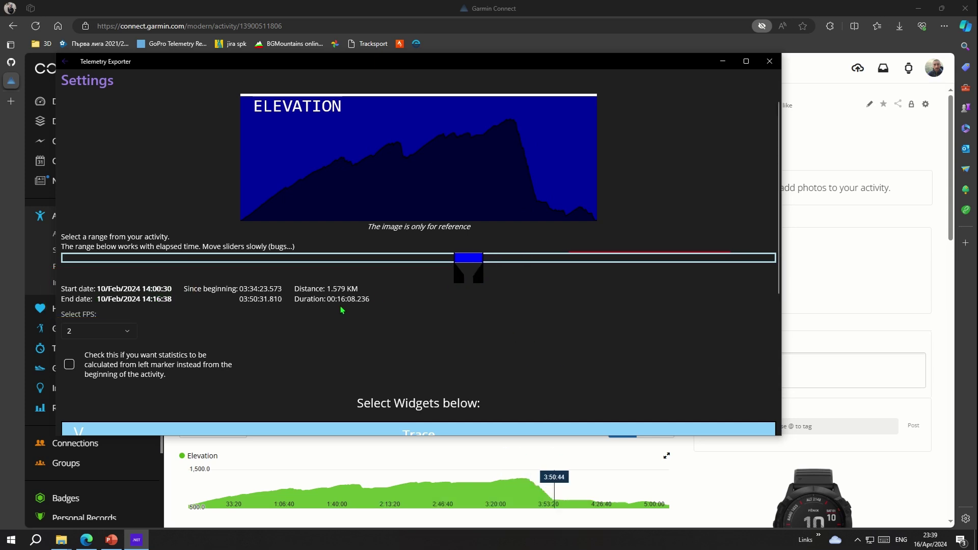
Step: Set the FPS to 2 and enable calculating statistics from the left marker instead of the activity's beginning
click(125, 332)
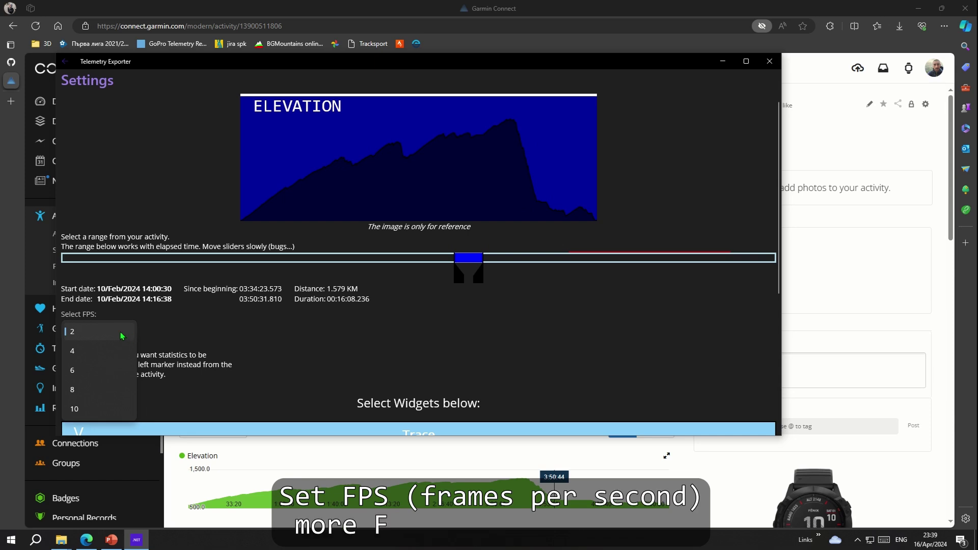
click(112, 336)
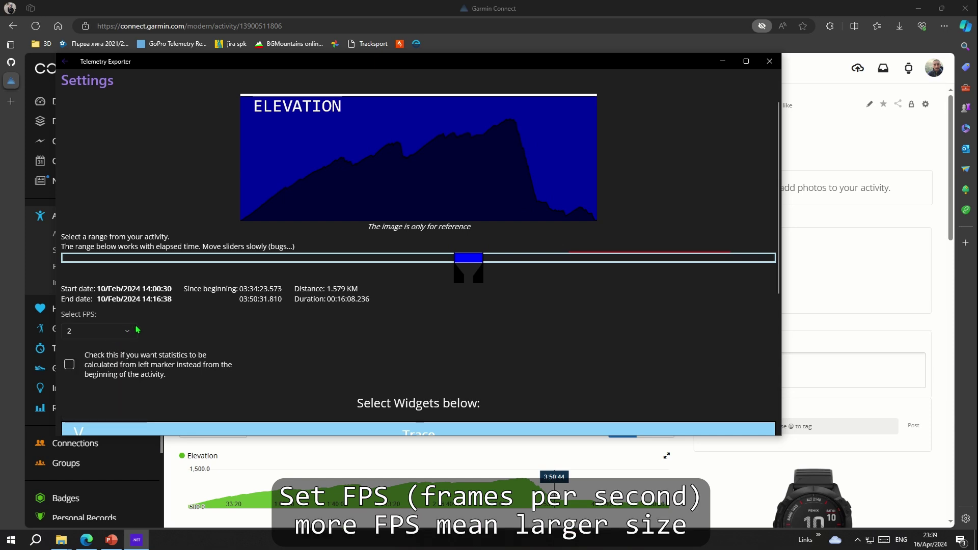
key(Down)
click(125, 331)
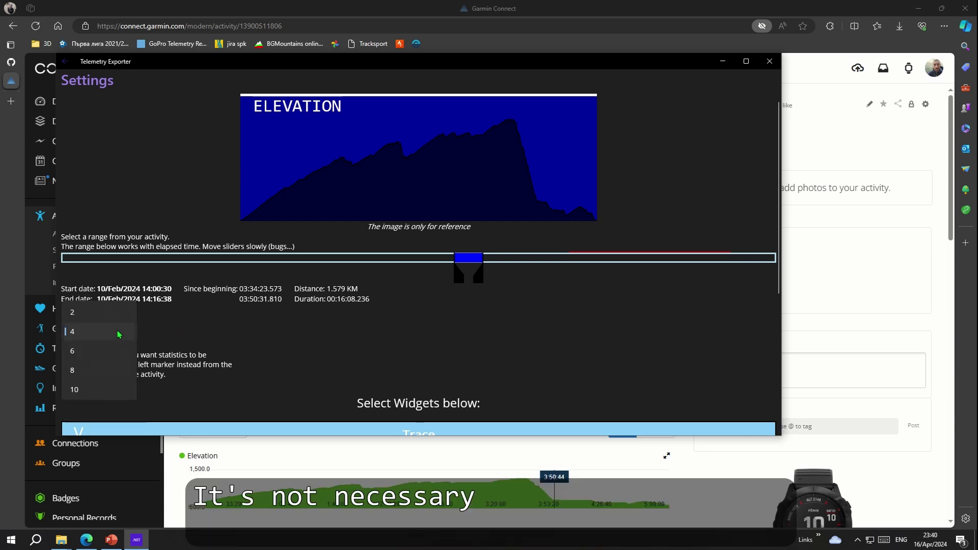
click(97, 309)
scroll(208, 344, down, 1)
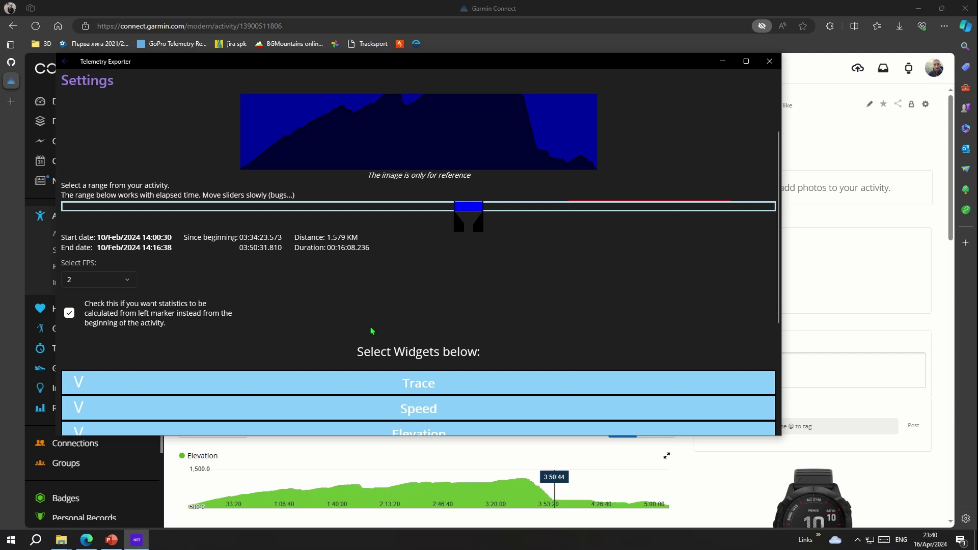
Step: Select the Trace, Speed, Elevation and Distance widgets for export, collapsing each section after its widget is chosen
scroll(372, 331, down, 2)
click(411, 279)
scroll(411, 279, down, 1)
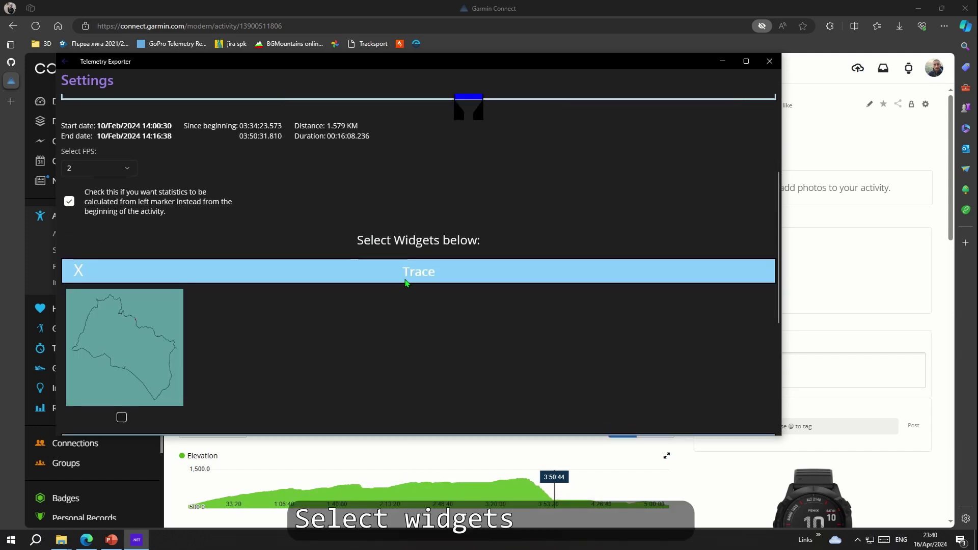
click(316, 231)
click(330, 259)
click(355, 255)
click(348, 281)
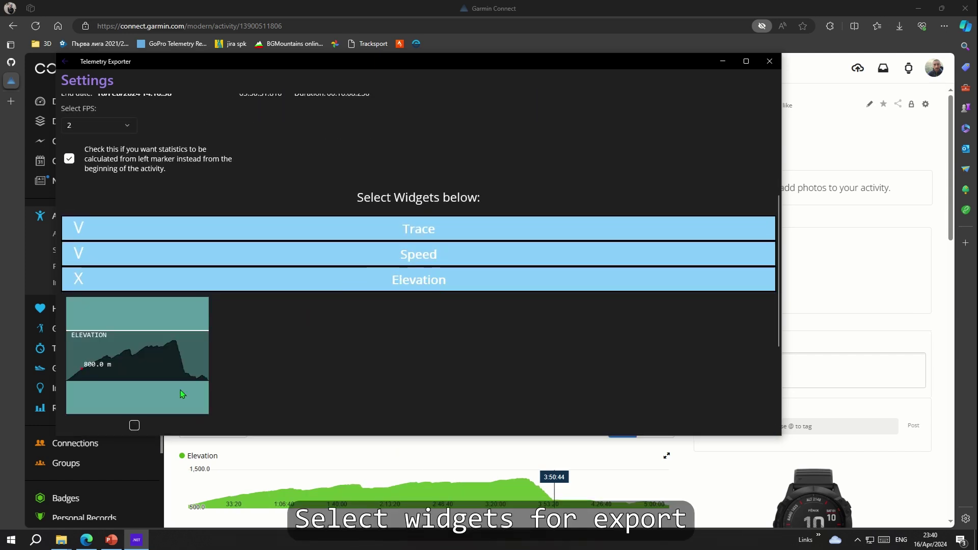
click(311, 284)
click(312, 280)
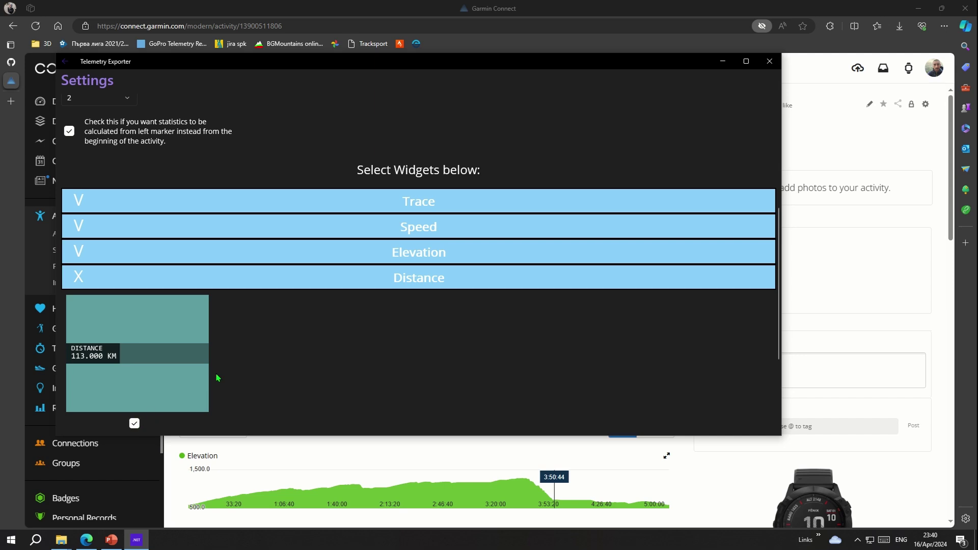
click(396, 279)
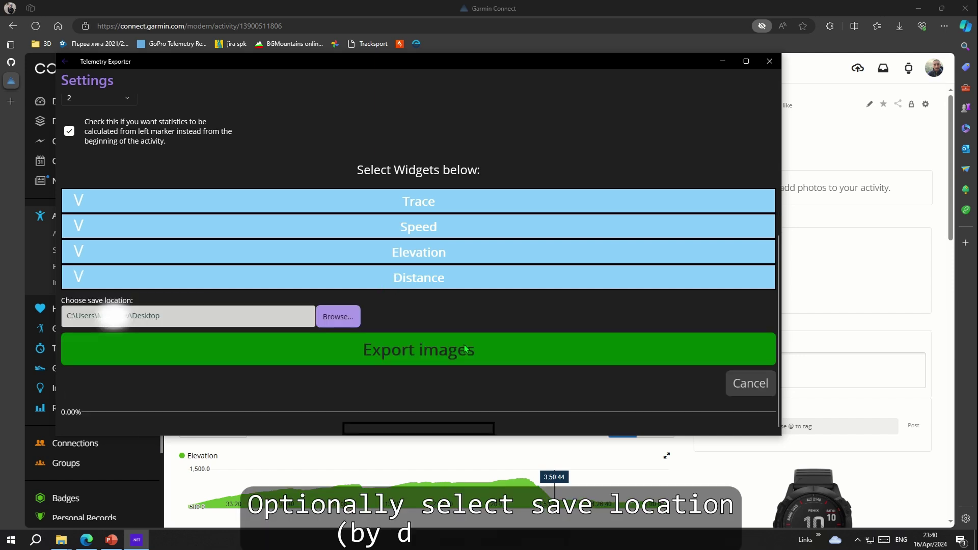
Step: Export the widget images to the Desktop save location and dismiss the completion message
click(573, 353)
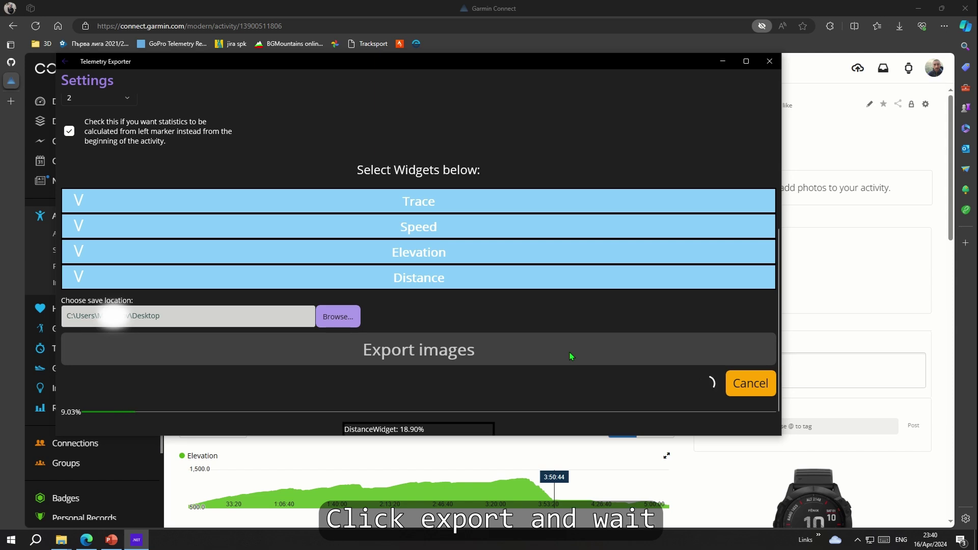
scroll(570, 389, down, 1)
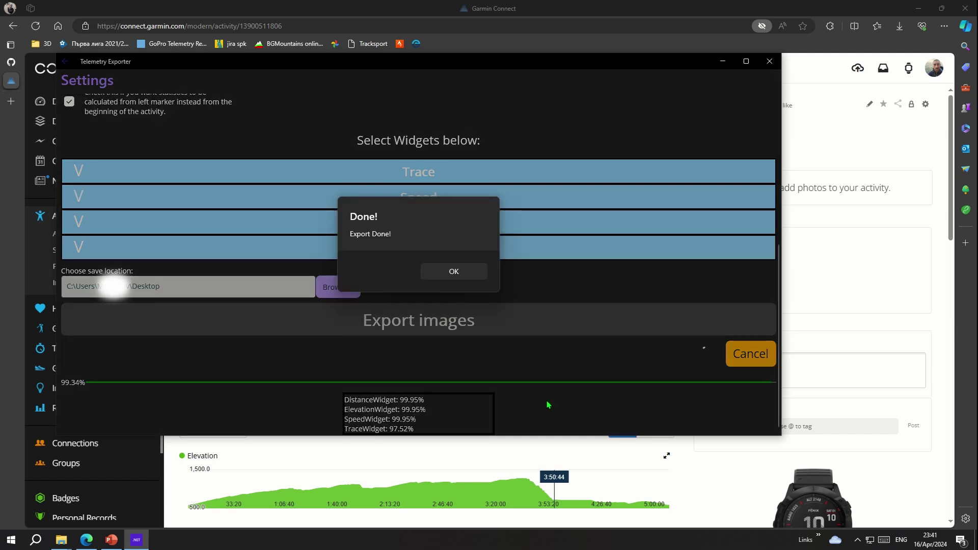
click(470, 279)
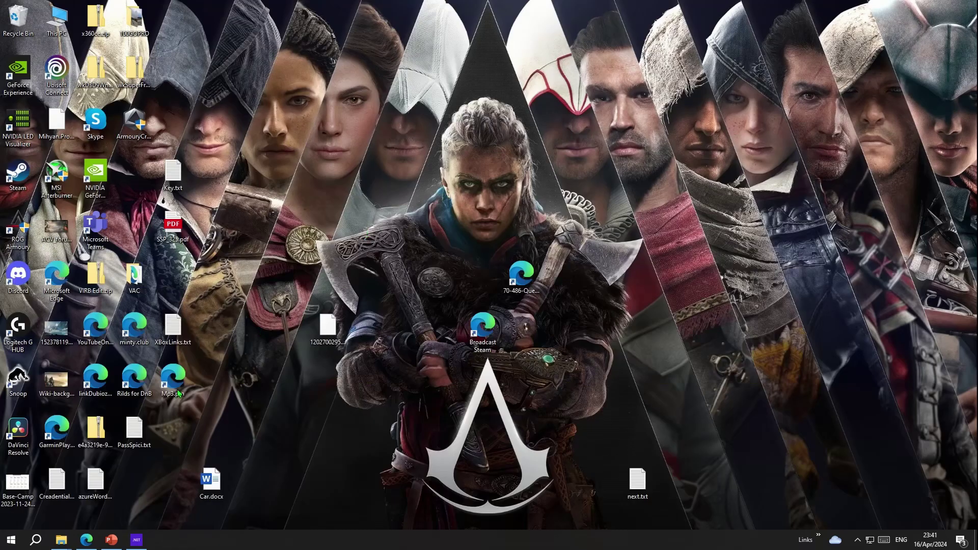
Step: Open the exported zip archive on the desktop and examine the frames in its Distance/DistanceWidget folder
double_click(392, 239)
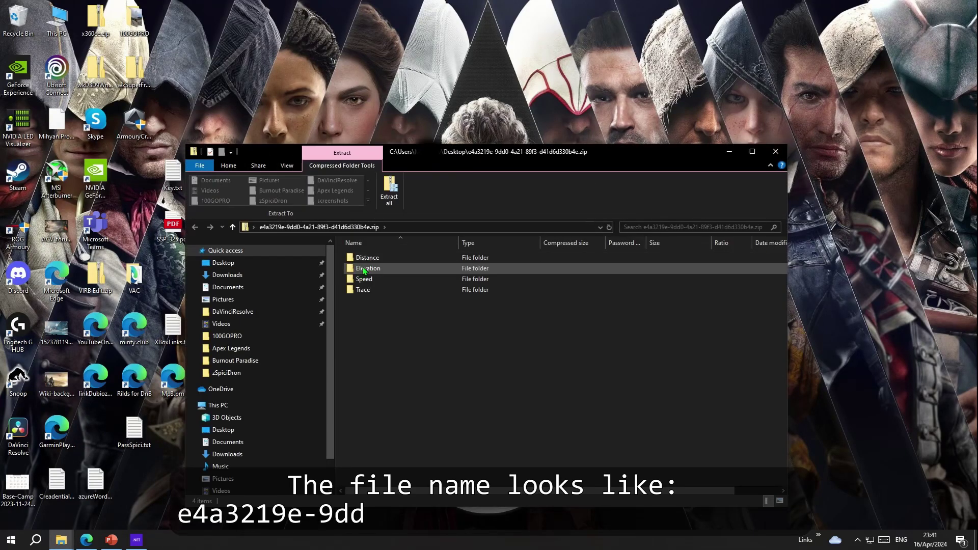
double_click(375, 259)
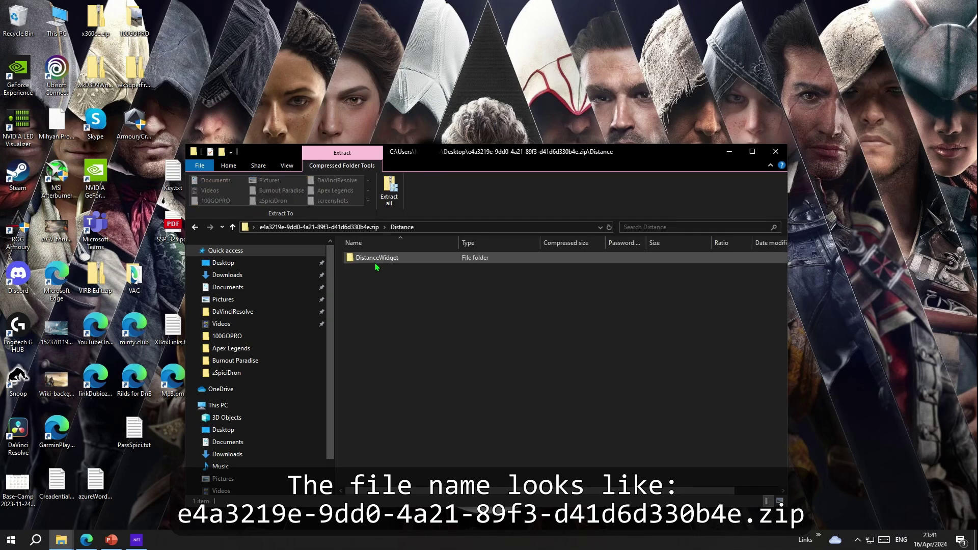
double_click(379, 260)
scroll(390, 293, down, 5)
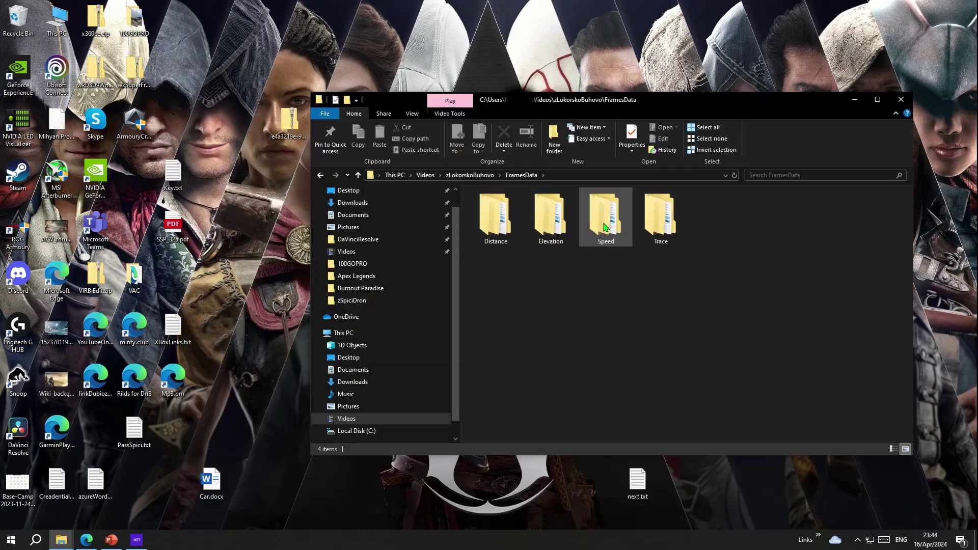
Step: Open the Speed/SpeedWidget folder inside FramesData to view the exported speed frames
double_click(598, 225)
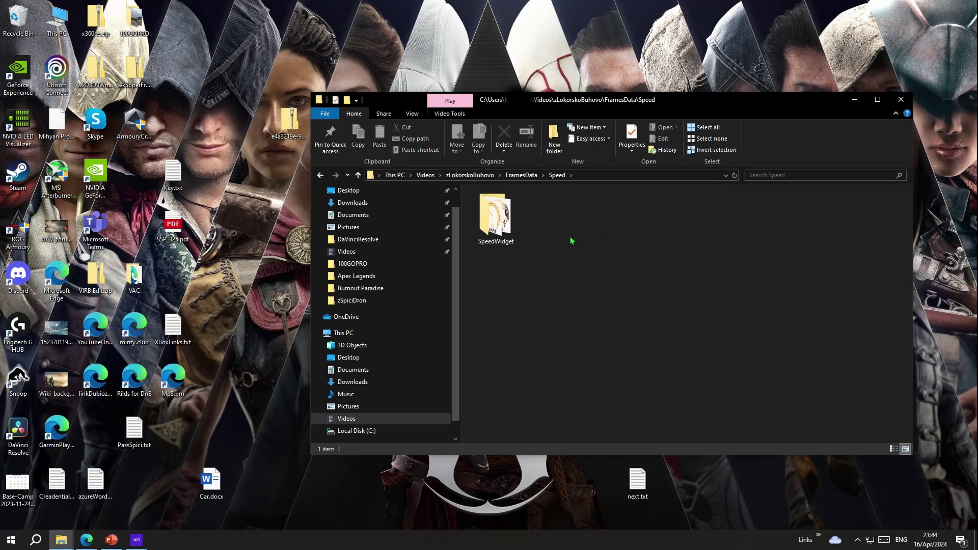
double_click(499, 233)
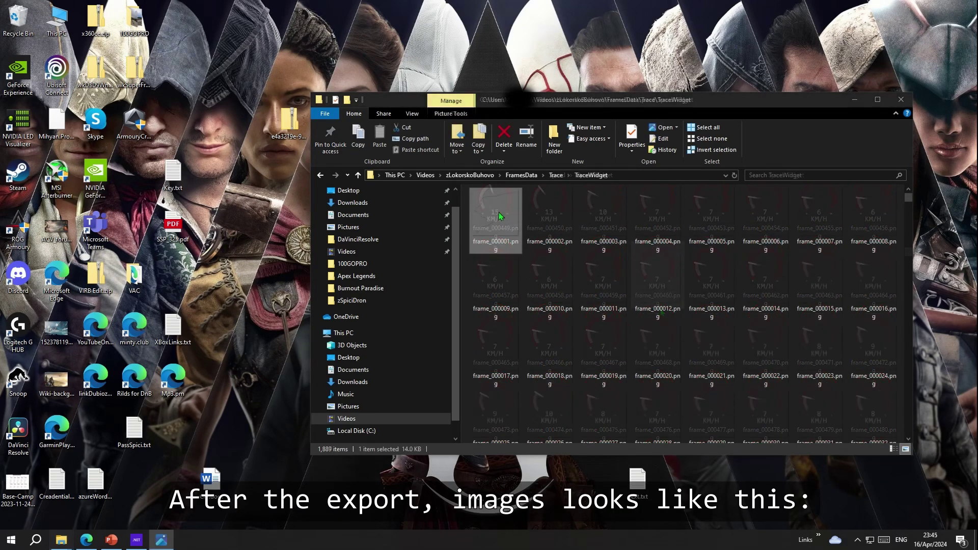
Step: Open the first exported frame in the Trace/TraceWidget folder to view it
double_click(499, 211)
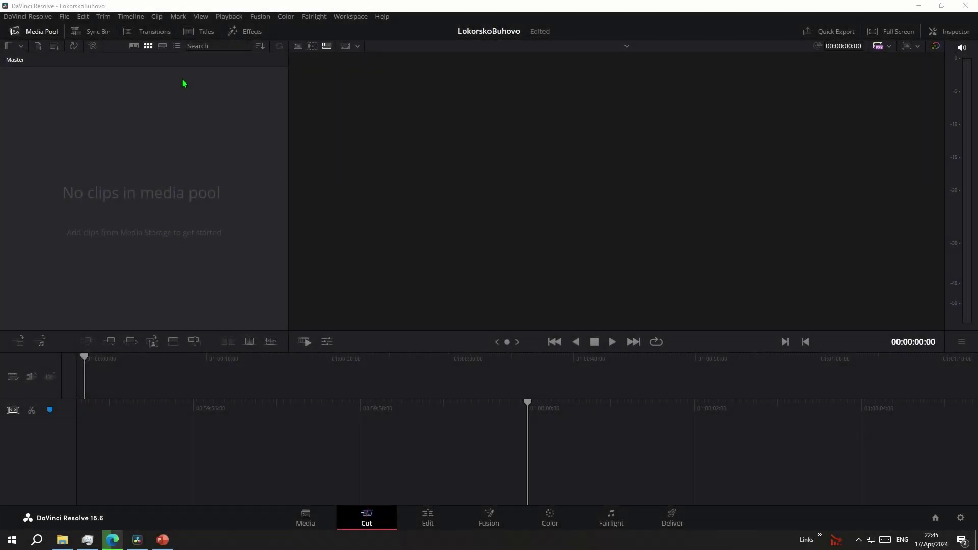
Step: In DaVinci Resolve, create the new timeline Timeline 1 with its own settings instead of the project settings, at 60 frames per second
click(65, 17)
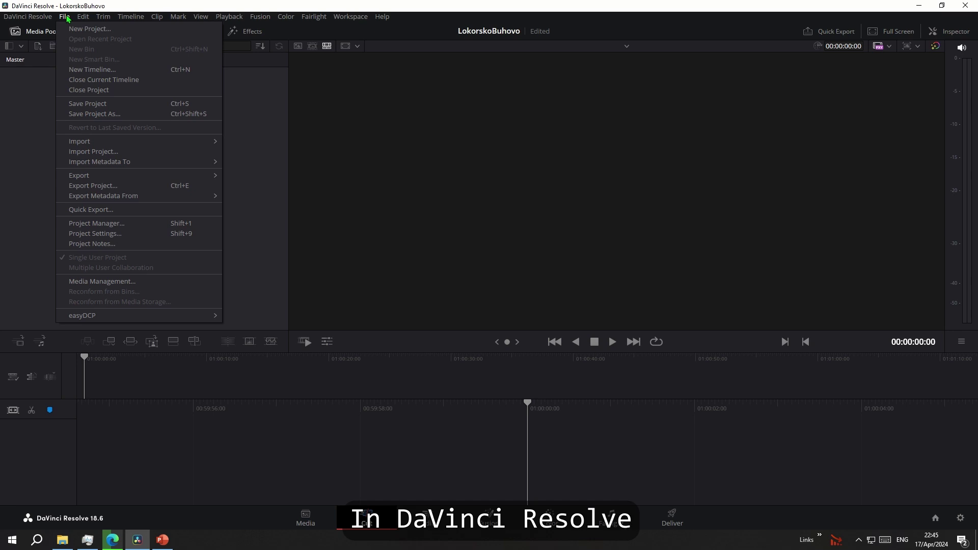
click(85, 71)
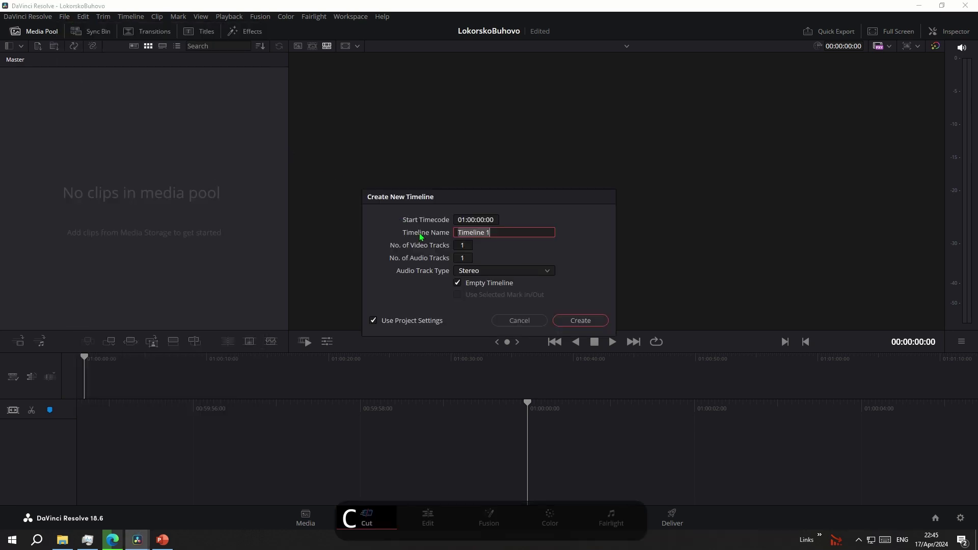
click(412, 324)
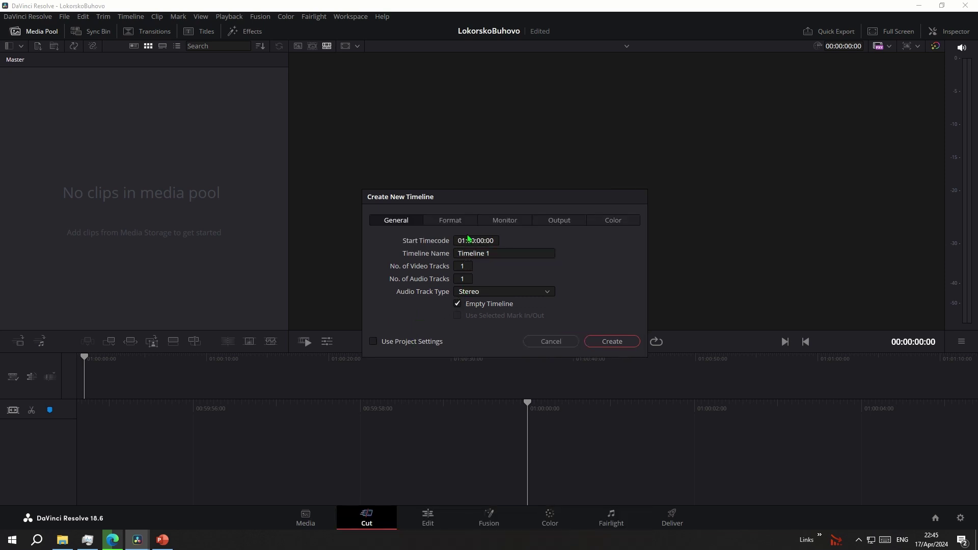
click(451, 220)
click(487, 317)
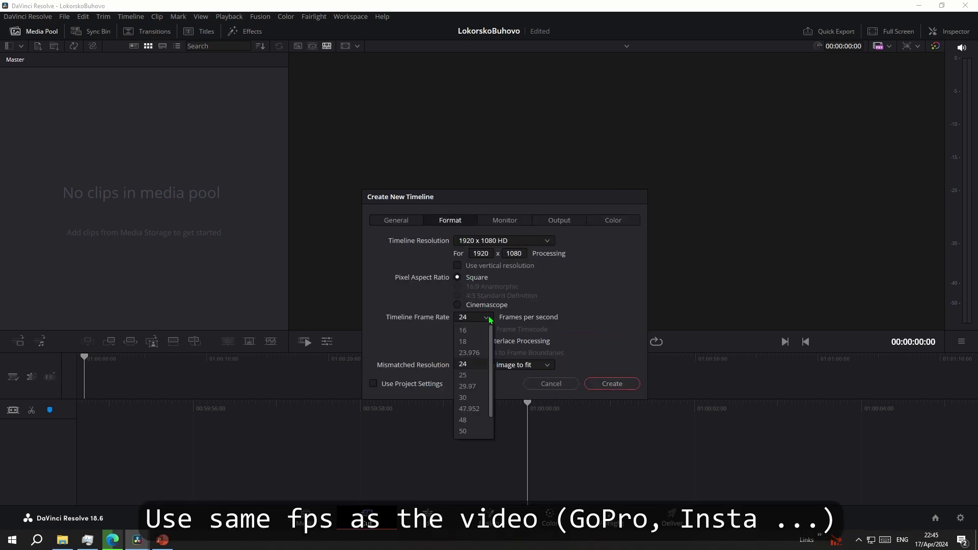
scroll(478, 379, down, 1)
click(464, 431)
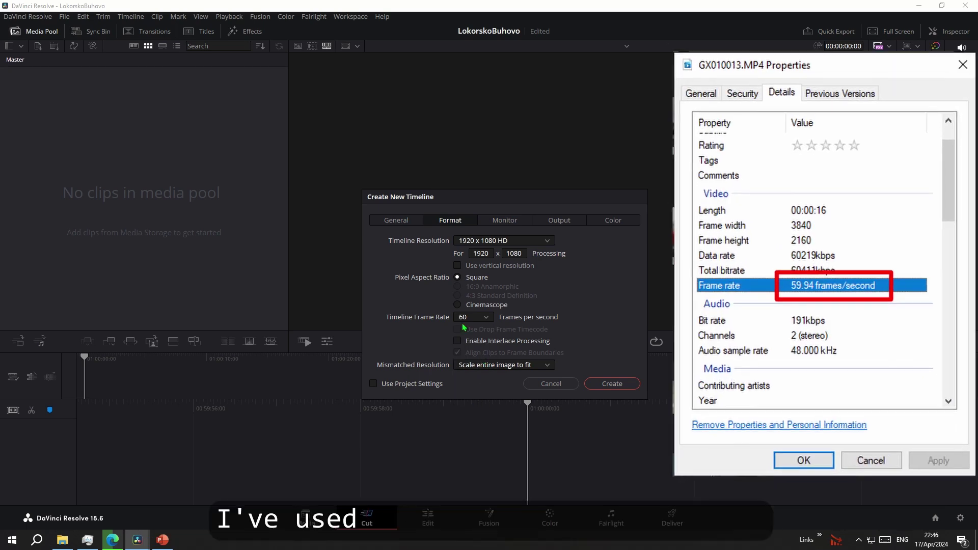
click(402, 221)
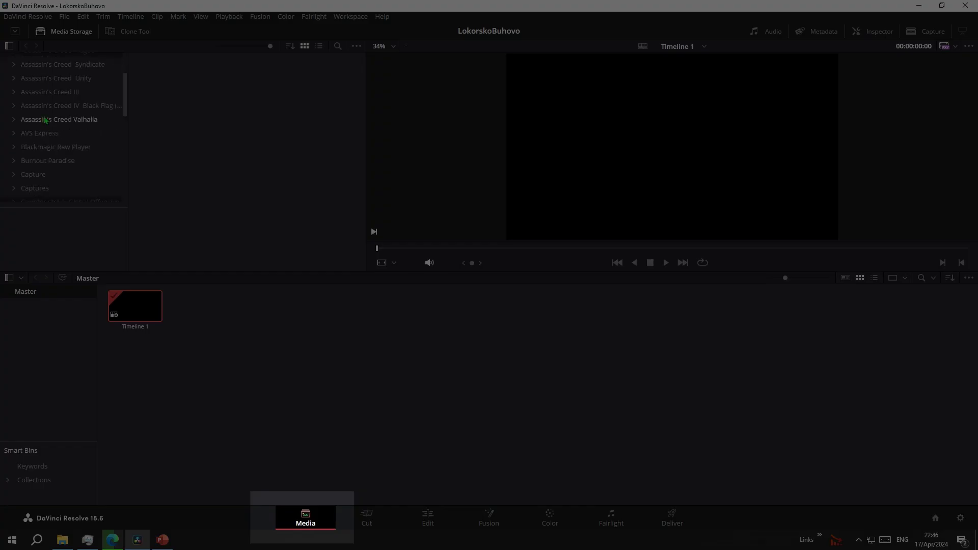
Step: Add all the GX video clips from the zLokorskoBuhovo folder in media storage to the media pool
scroll(44, 120, down, 6)
scroll(44, 125, down, 5)
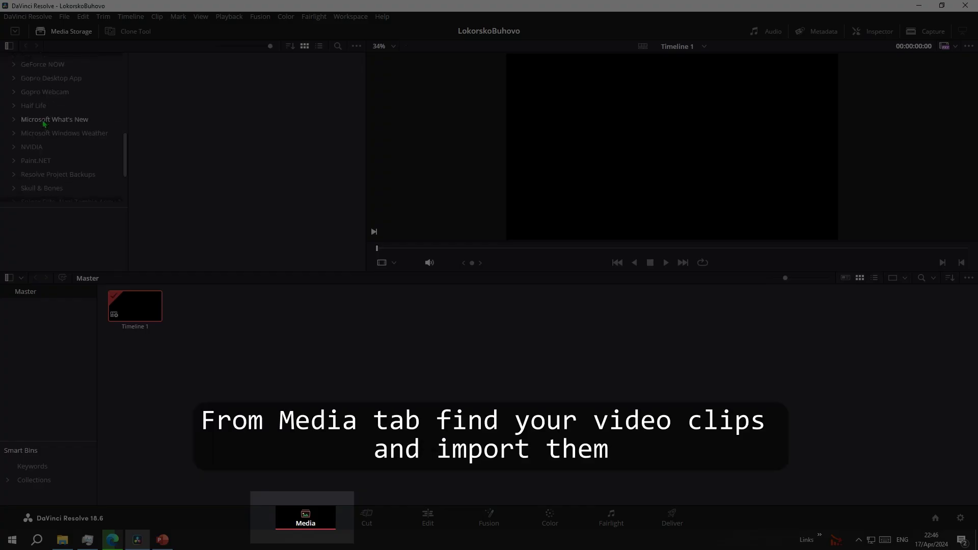
click(52, 177)
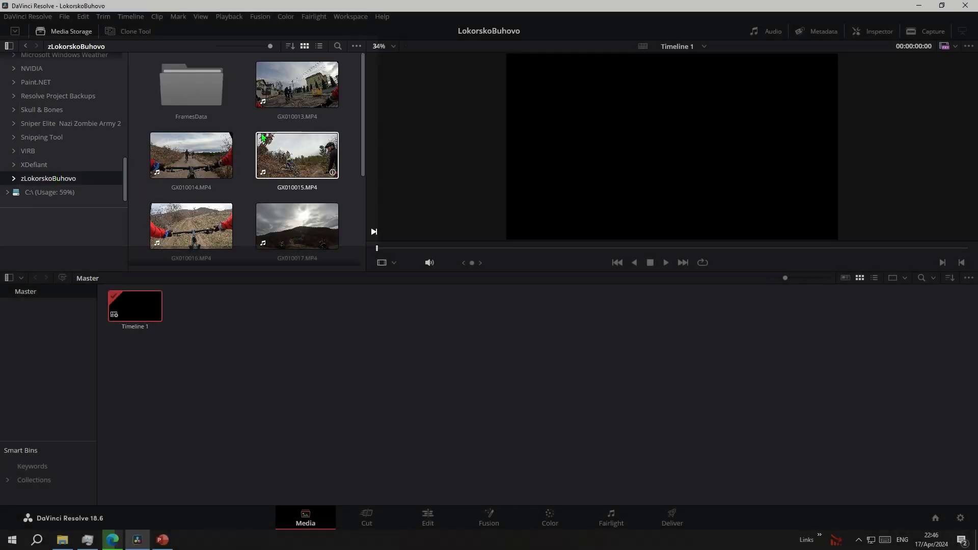
scroll(244, 168, down, 3)
click(288, 209)
scroll(295, 163, up, 3)
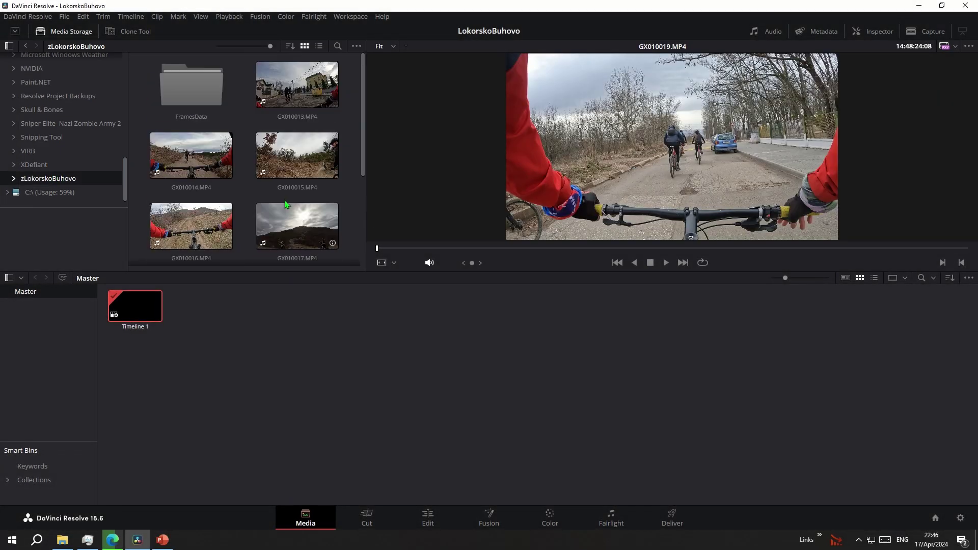
key(ctrl+a)
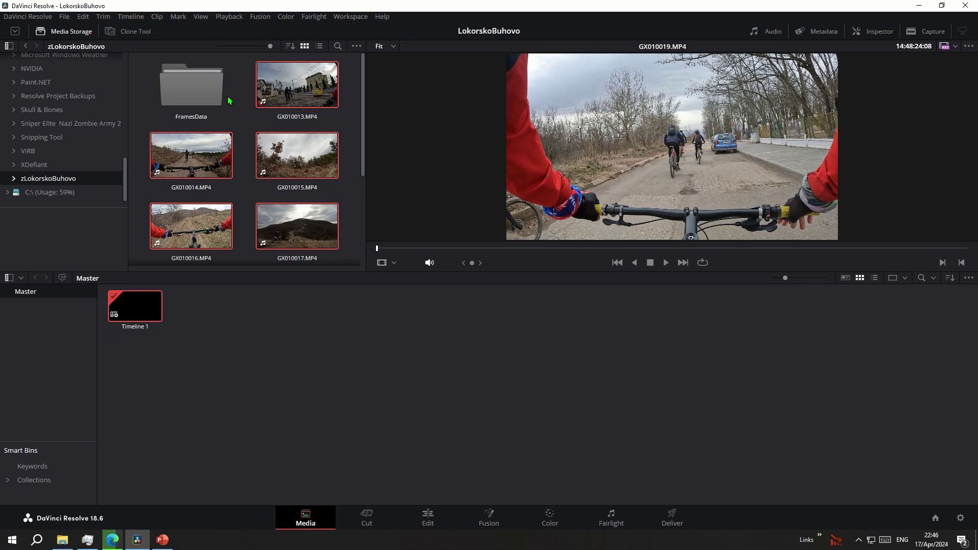
right_click(300, 95)
click(307, 99)
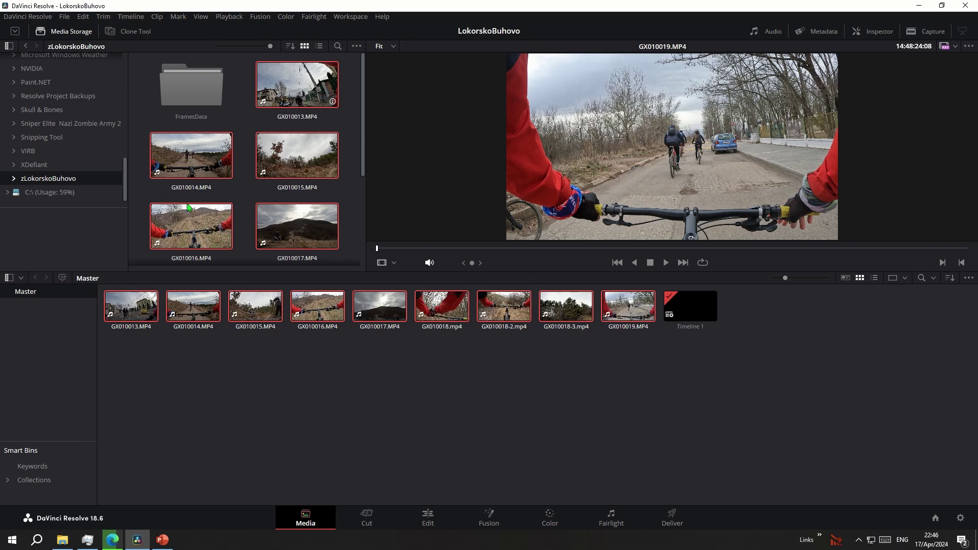
Step: Create a Frames bin in the media pool with a Speed bin inside it, and open the SpeedWidget folder in media storage
key(ctrl+shift+n)
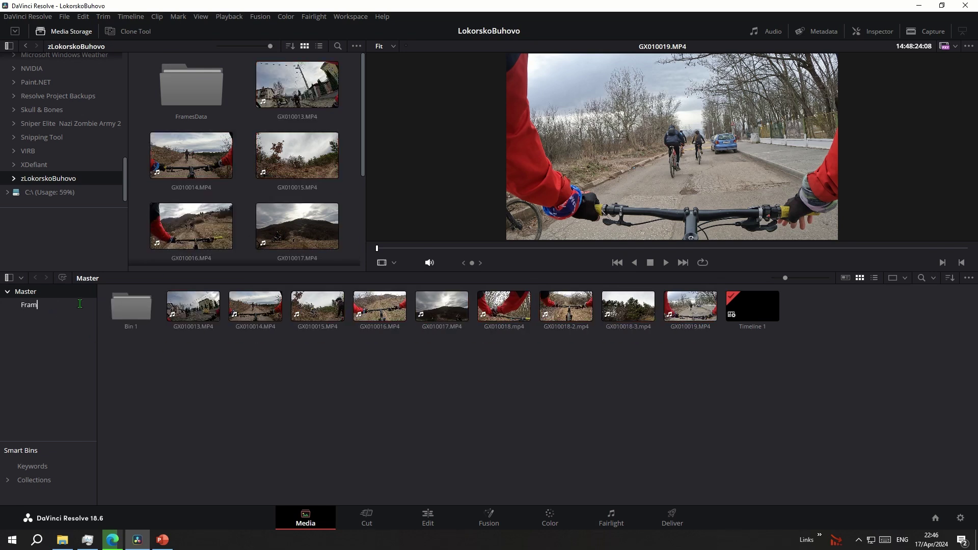
double_click(209, 122)
drag(192, 163, 94, 319)
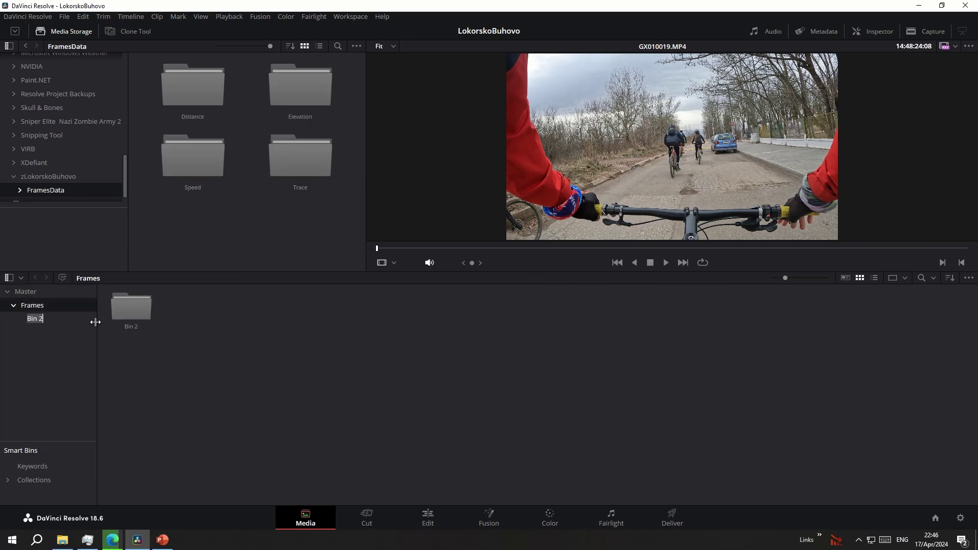
double_click(131, 306)
double_click(195, 101)
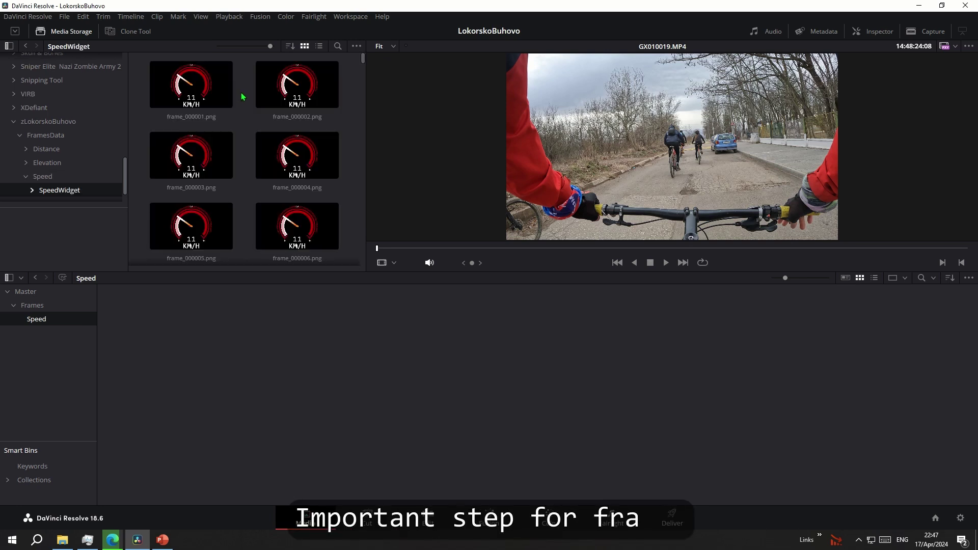
Step: Set the frame display mode to Sequence and add the SpeedWidget frame sequence to the Speed bin
click(358, 47)
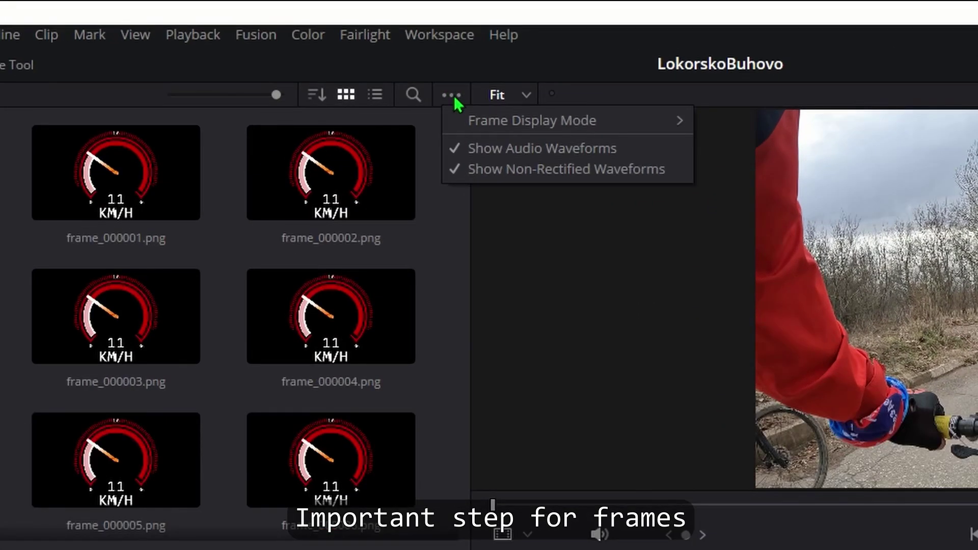
mouse_move(473, 127)
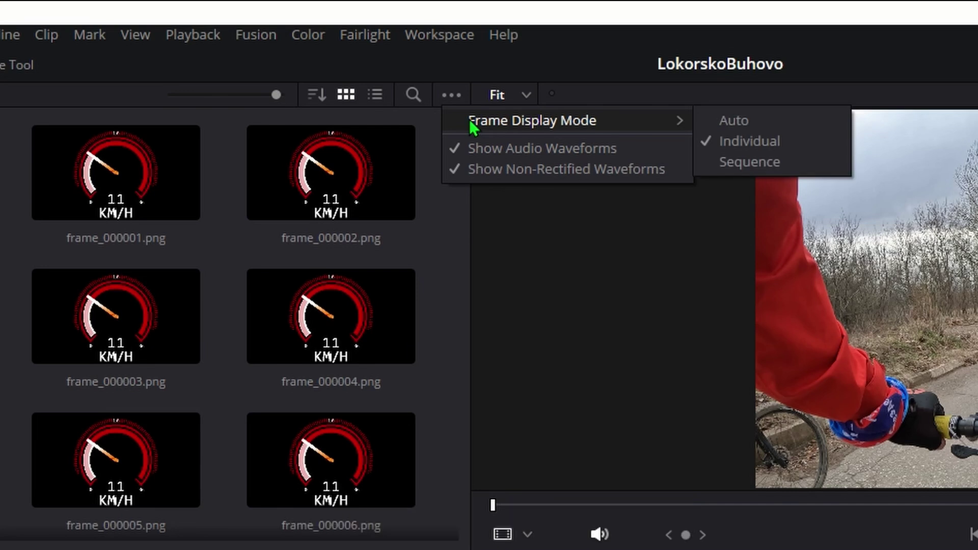
click(747, 164)
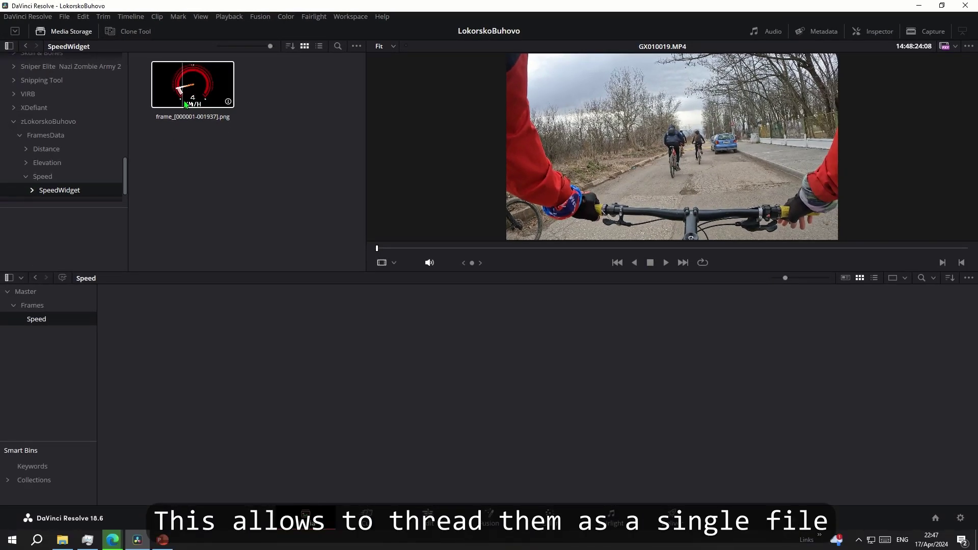
right_click(190, 102)
click(205, 107)
Step: Create a Trace bin inside the Frames bin and open the TraceWidget folder in media storage
right_click(33, 306)
click(56, 352)
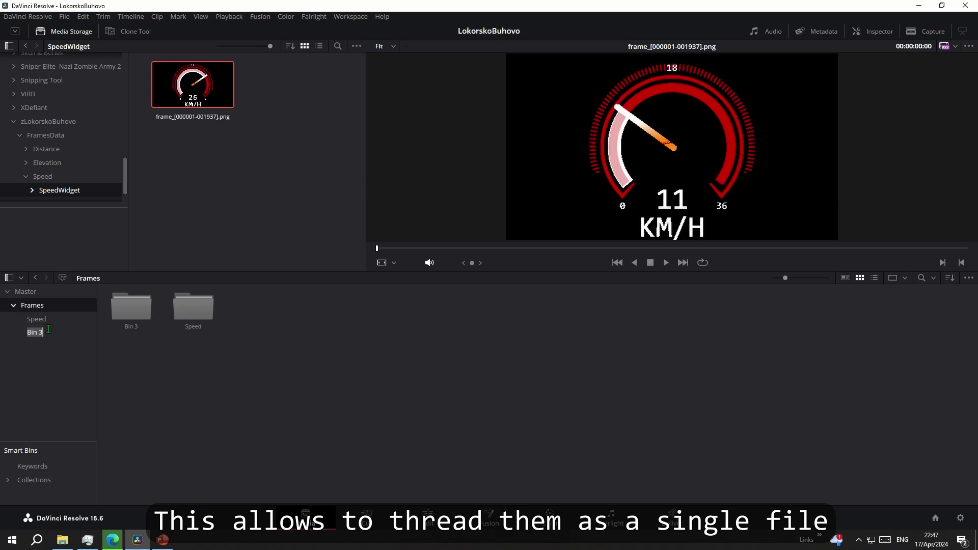
text(Trace)
key(Return)
click(42, 333)
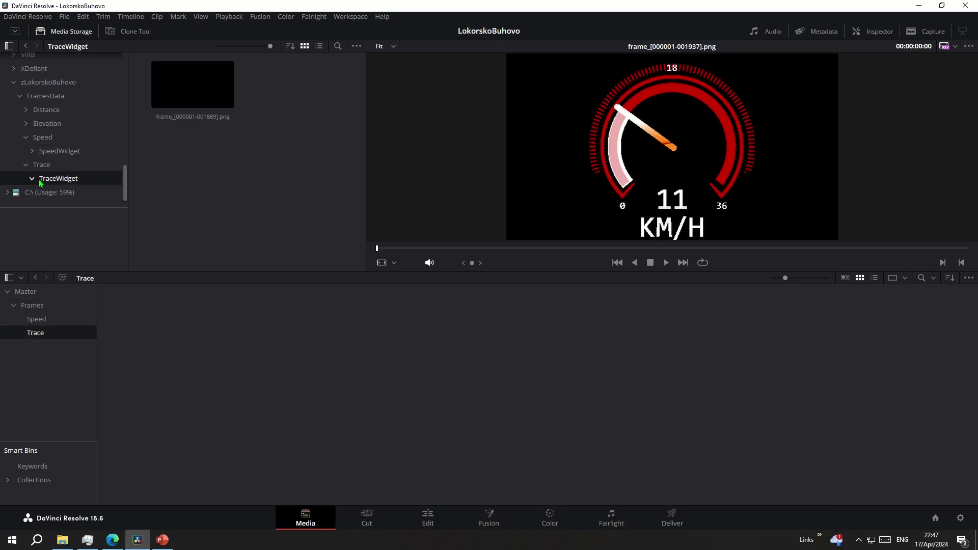
Step: Switch the frame display mode of the TraceWidget folder to Individual
click(379, 46)
click(357, 45)
mouse_move(408, 58)
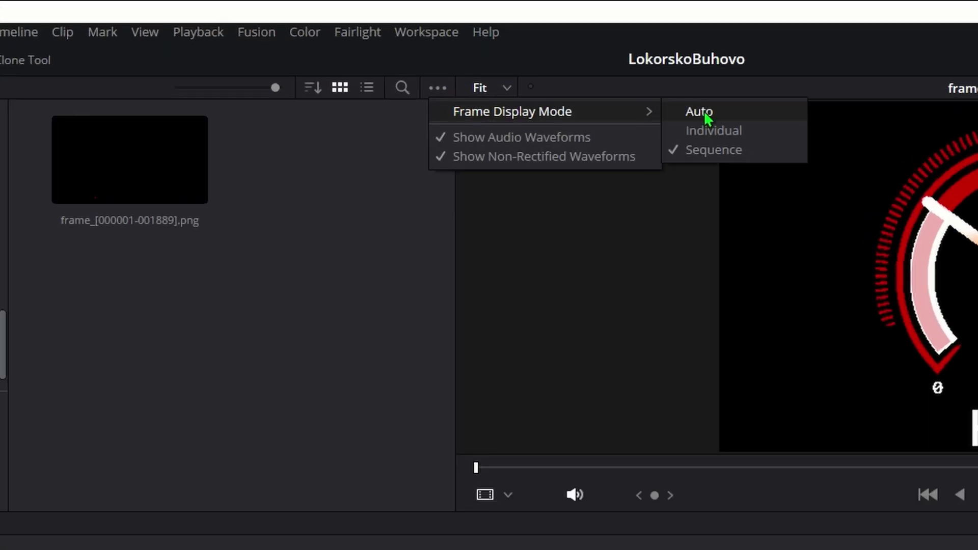
click(711, 131)
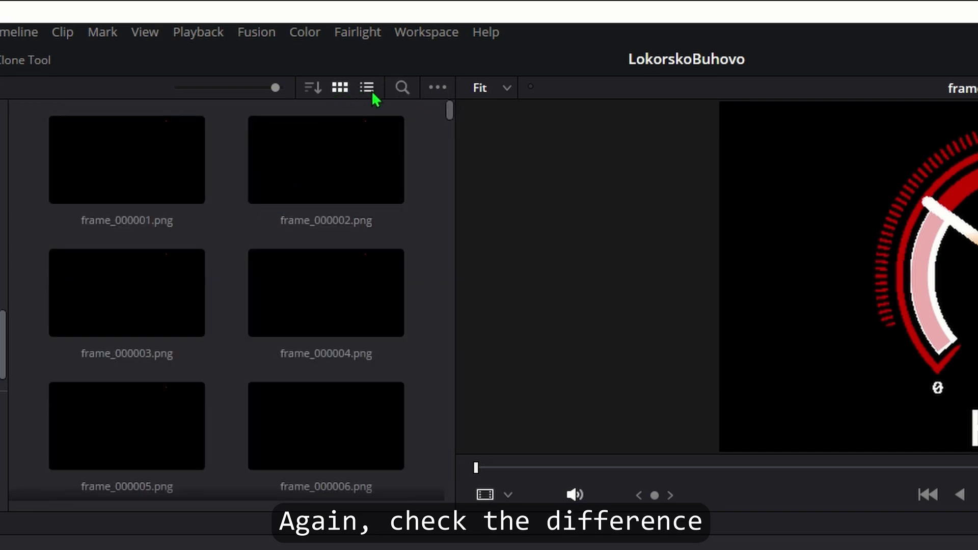
Step: Set the frame display mode back to Sequence and add the TraceWidget frame sequence to the Trace bin
click(437, 88)
mouse_move(453, 120)
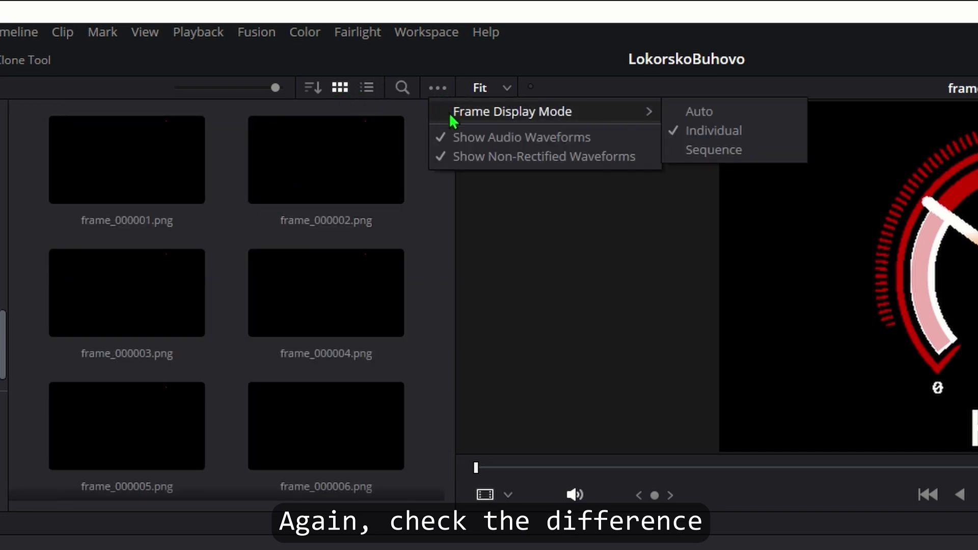
click(706, 151)
right_click(143, 180)
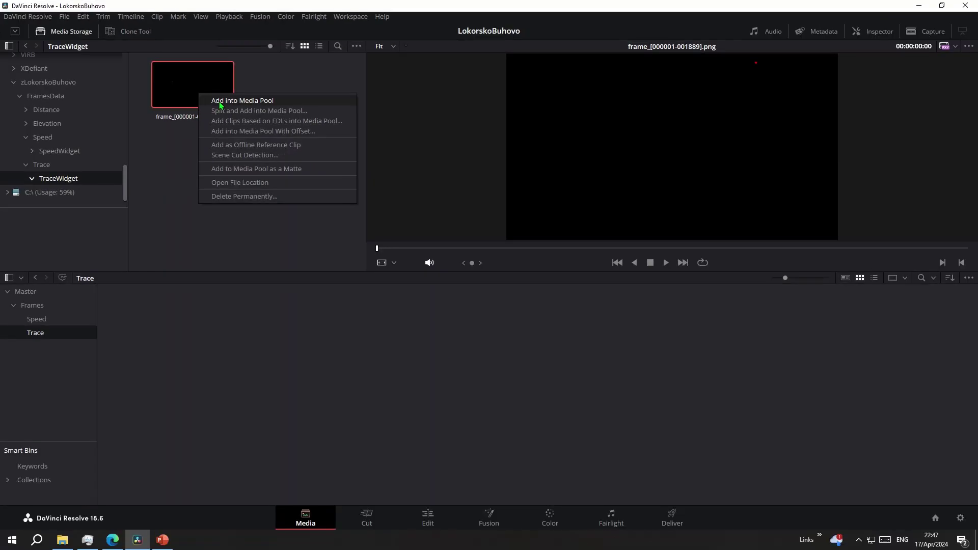
click(220, 106)
Step: Create an Elevation bin inside the Frames bin and add the ElevationWidget frame sequence to it
click(46, 123)
double_click(193, 84)
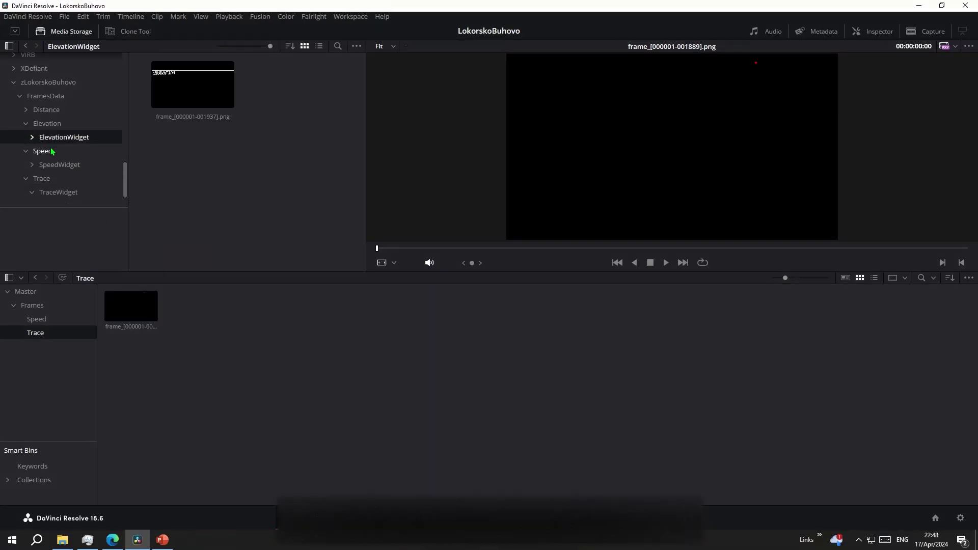
right_click(33, 307)
click(59, 355)
text(Elevation)
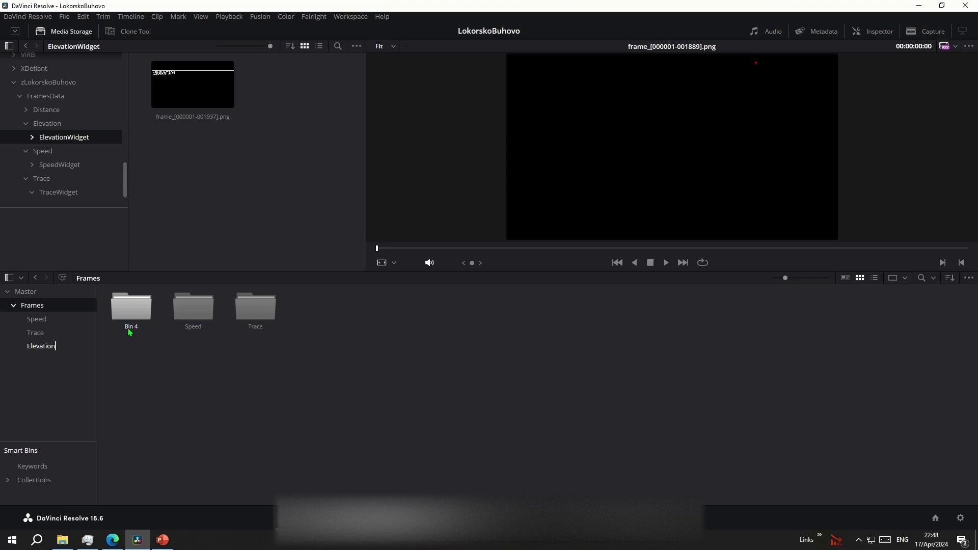
key(Return)
right_click(173, 100)
click(188, 104)
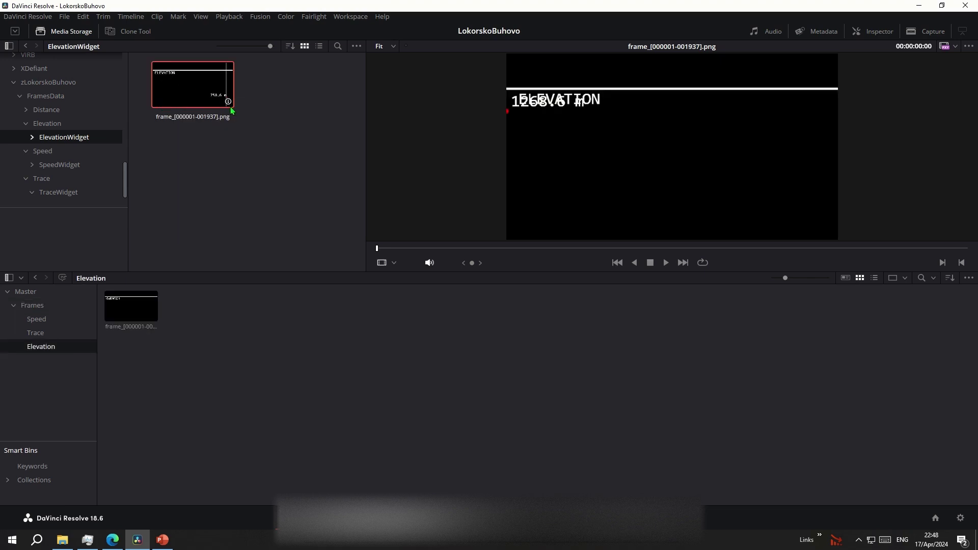
Step: On the Edit page, place GX010018.mp4 from the Master bin at the start of the Video 1 track and play it briefly
click(32, 305)
click(26, 292)
click(428, 517)
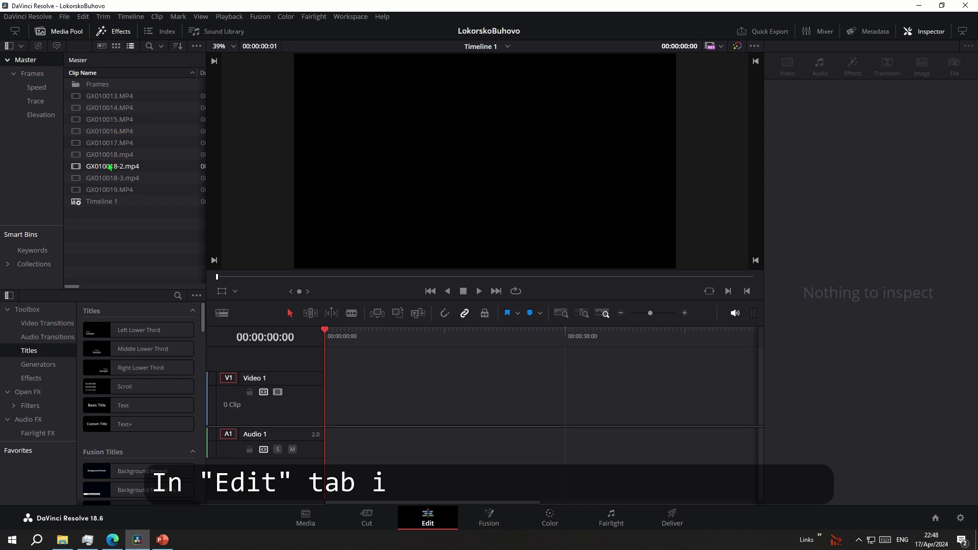
drag(309, 389, 326, 403)
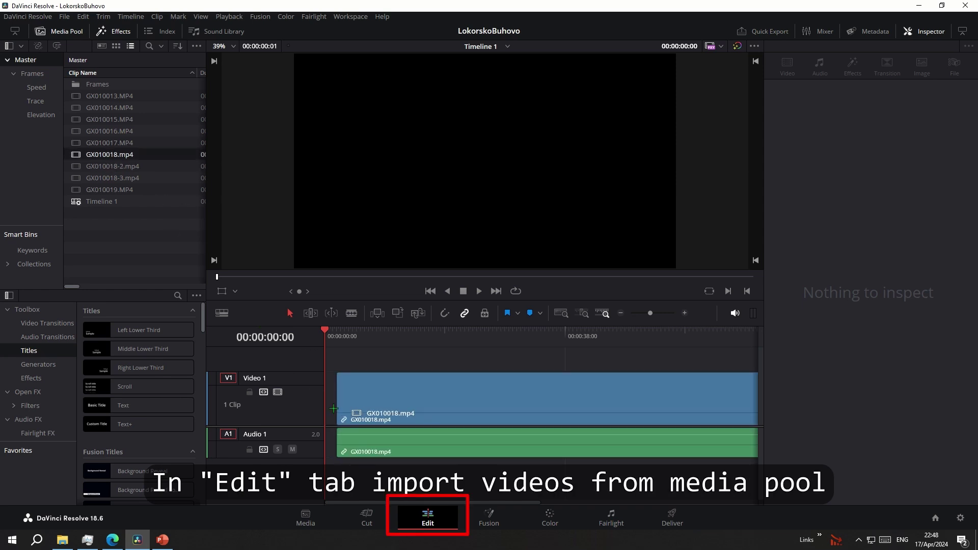
key(space)
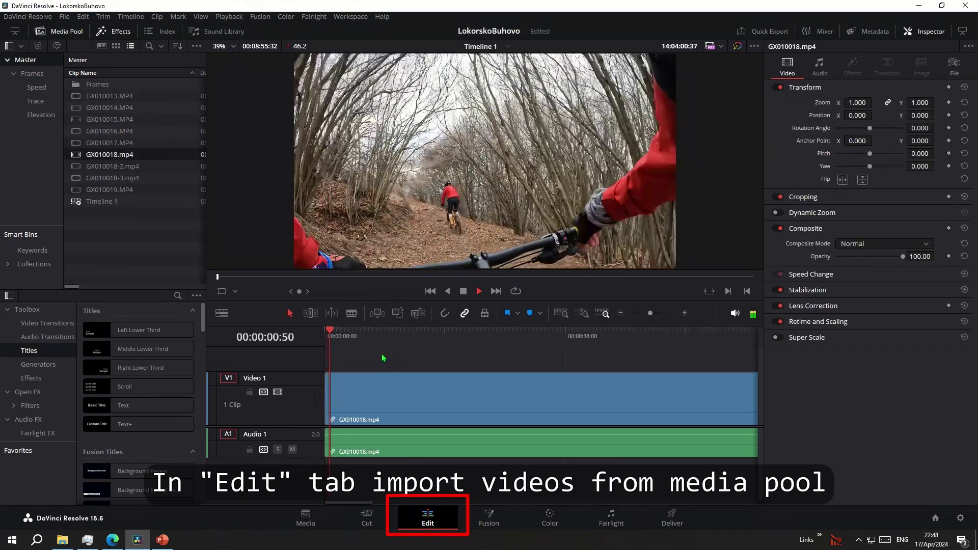
key(space)
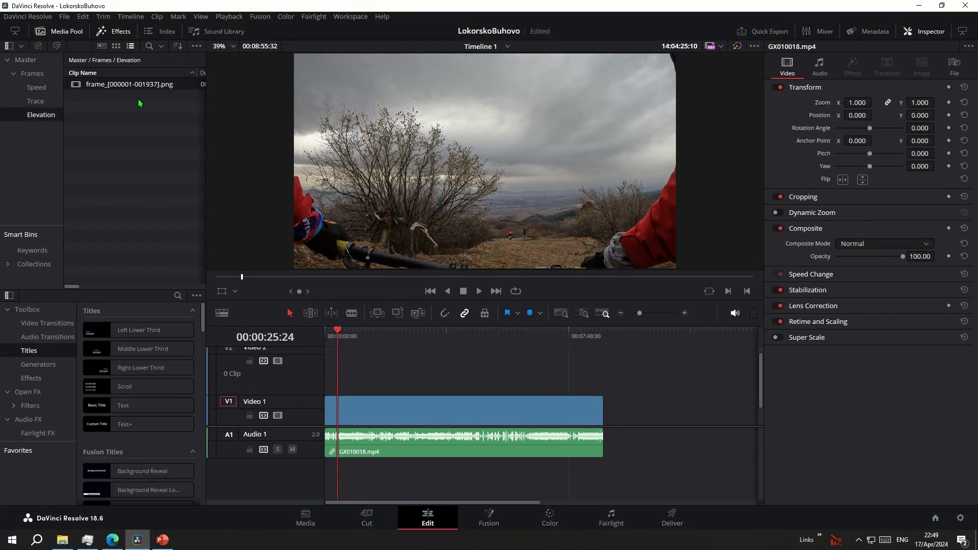
Step: Set the Elevation frame sequence's video frame rate to a custom value of 2 in its clip attributes
right_click(128, 85)
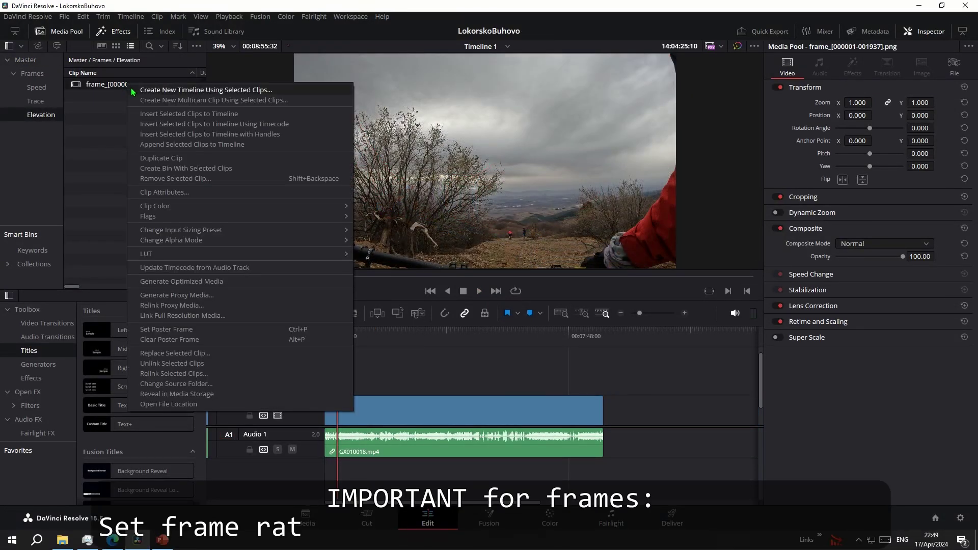
click(181, 193)
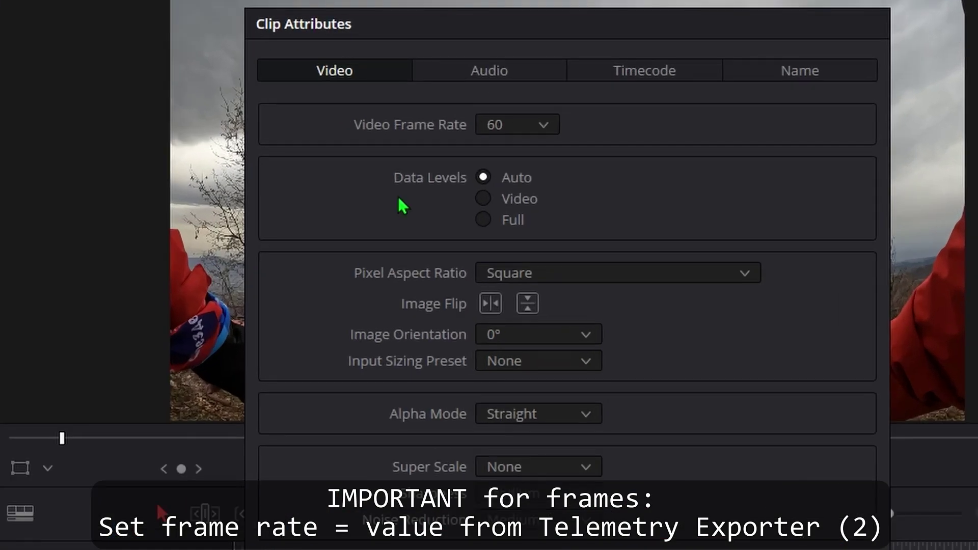
click(439, 136)
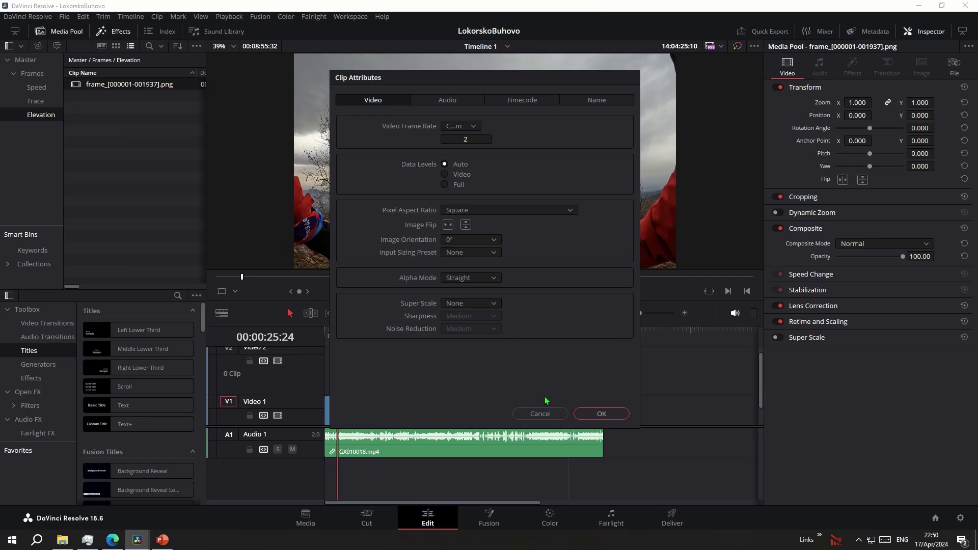
click(602, 412)
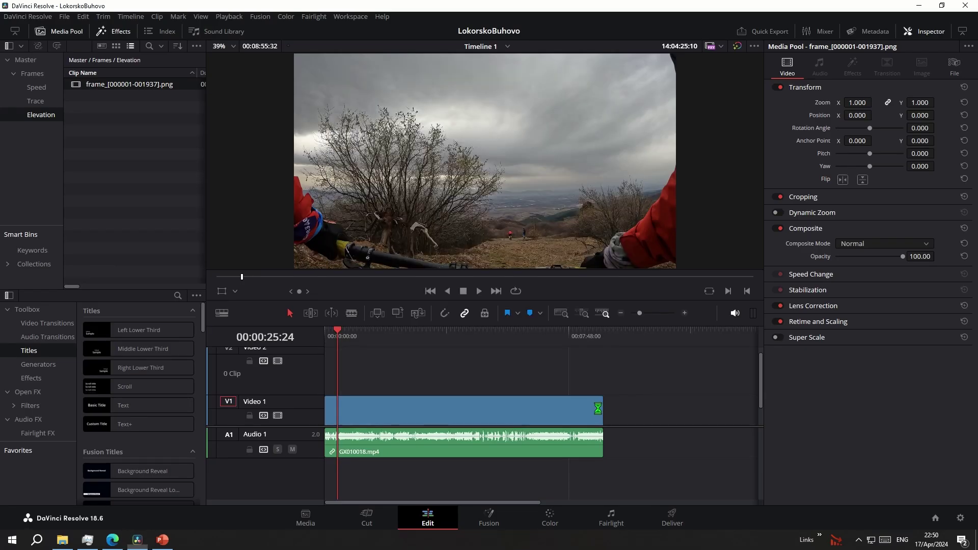
Step: Place the Elevation frame sequence on Video 2 above the footage, scale it to about 0.321 in the picture's lower-left corner, and open the Speed bin
drag(139, 94, 386, 369)
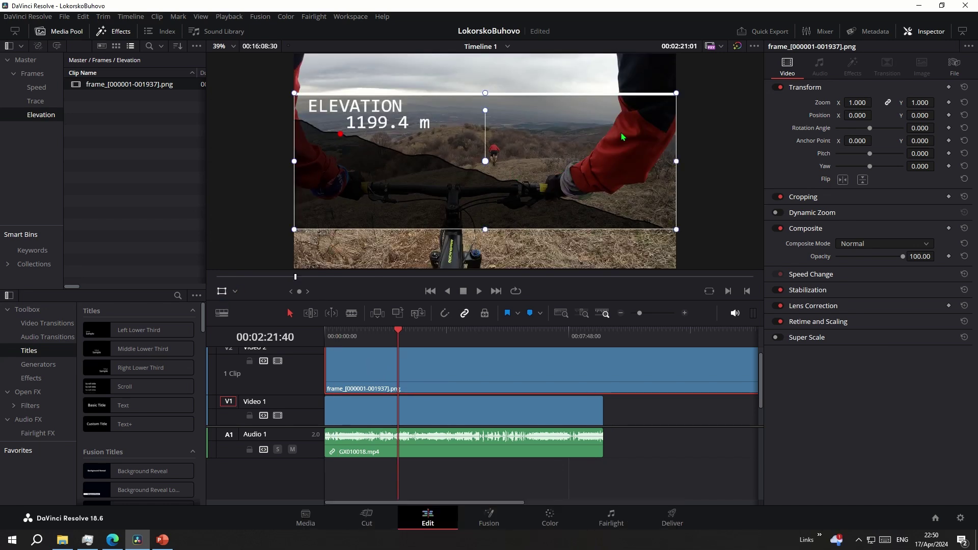
drag(677, 94, 393, 240)
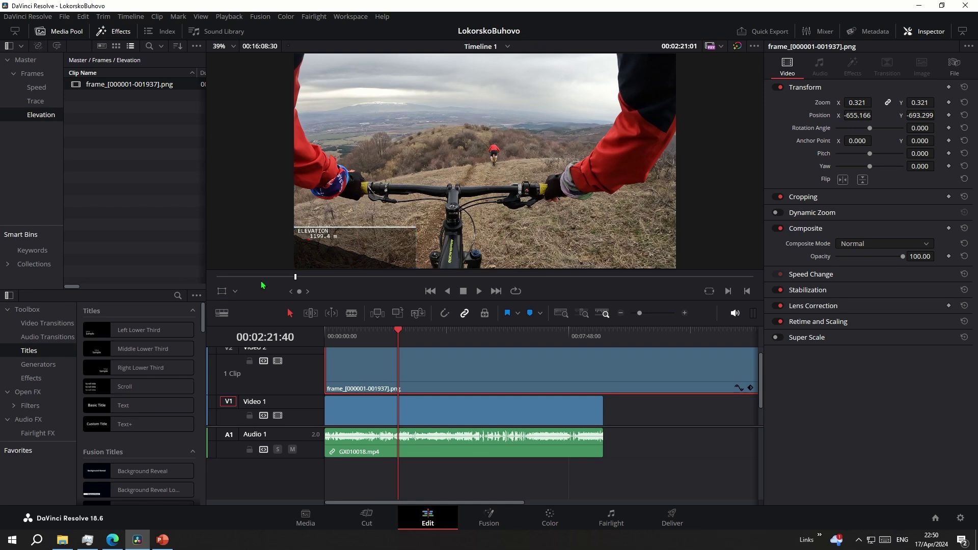
mouse_move(405, 327)
mouse_down()
mouse_move(391, 331)
mouse_move(412, 335)
mouse_up()
click(36, 87)
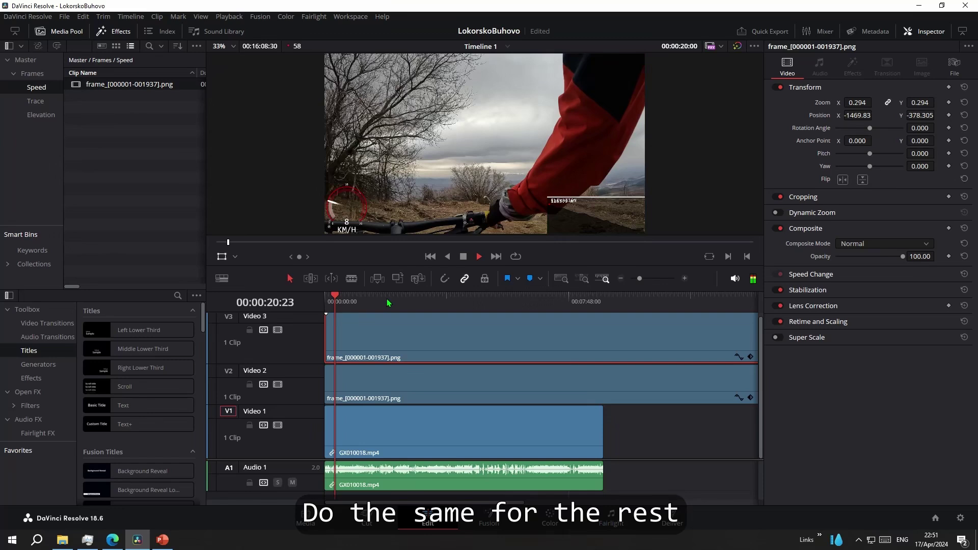
Step: Play the timeline from several points, including around 00:01:36, to check the speed, trace and elevation overlays against the footage
key(space)
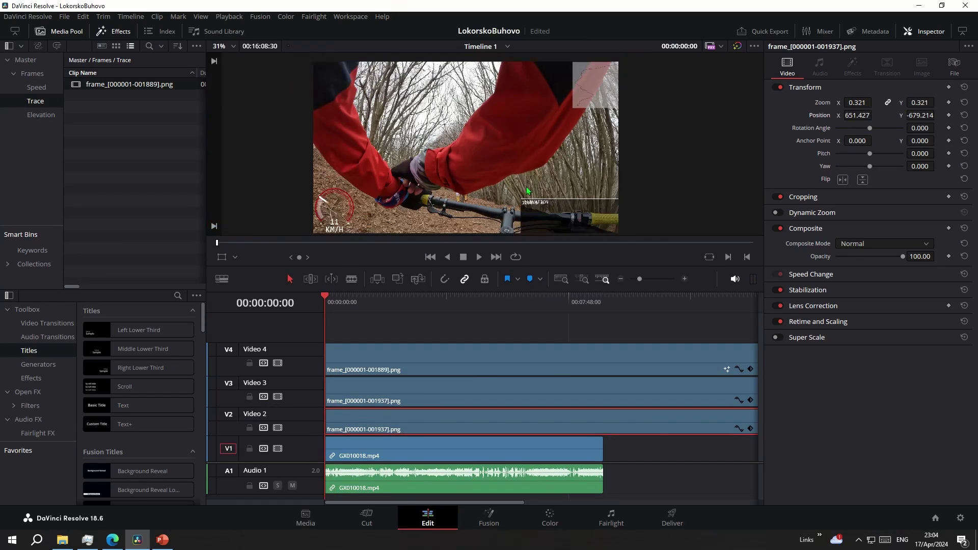
click(359, 392)
click(478, 258)
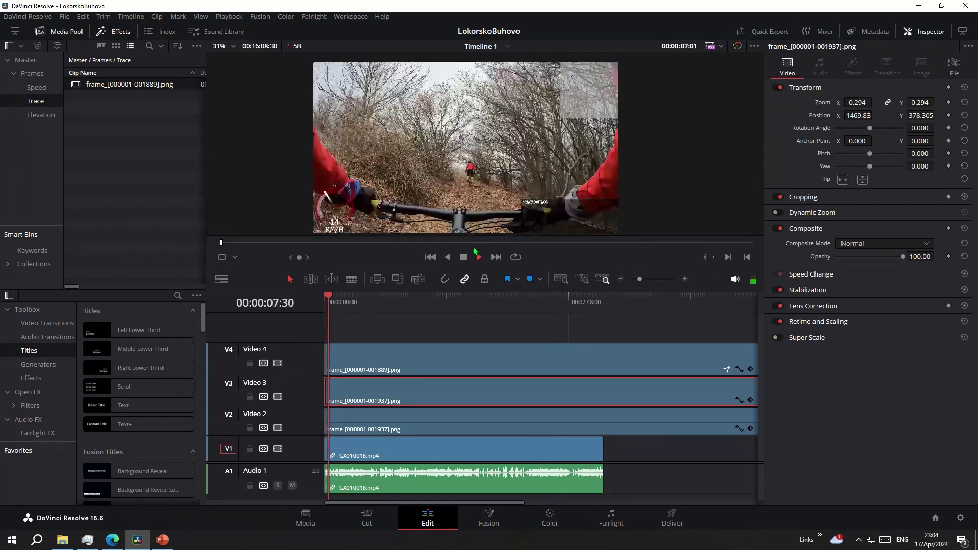
click(355, 296)
click(370, 296)
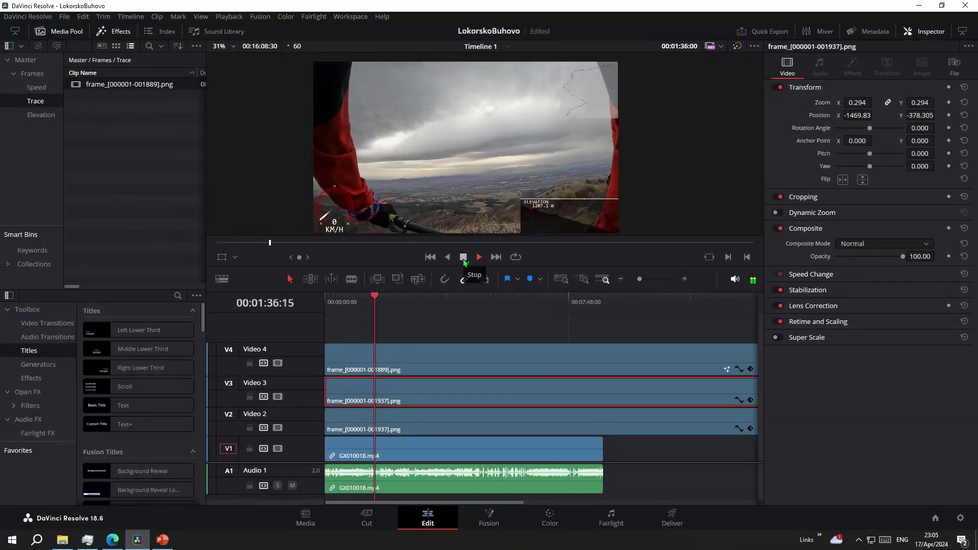
click(463, 257)
scroll(576, 97, up, 5)
scroll(548, 155, down, 3)
click(379, 296)
key(space)
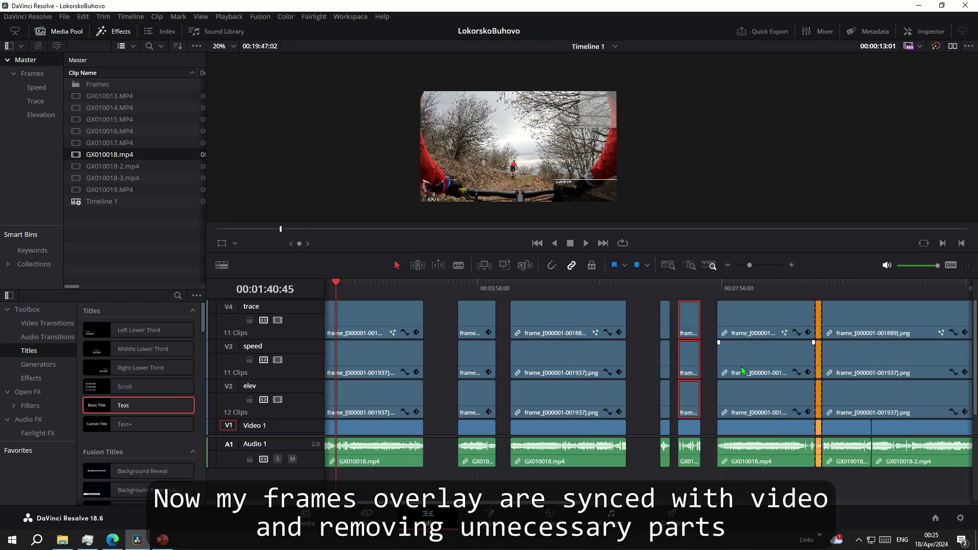
Step: Remove the unneeded short section of GX010018.mp4 together with its trace, speed and elevation overlays from the timeline
right_click(696, 428)
click(698, 432)
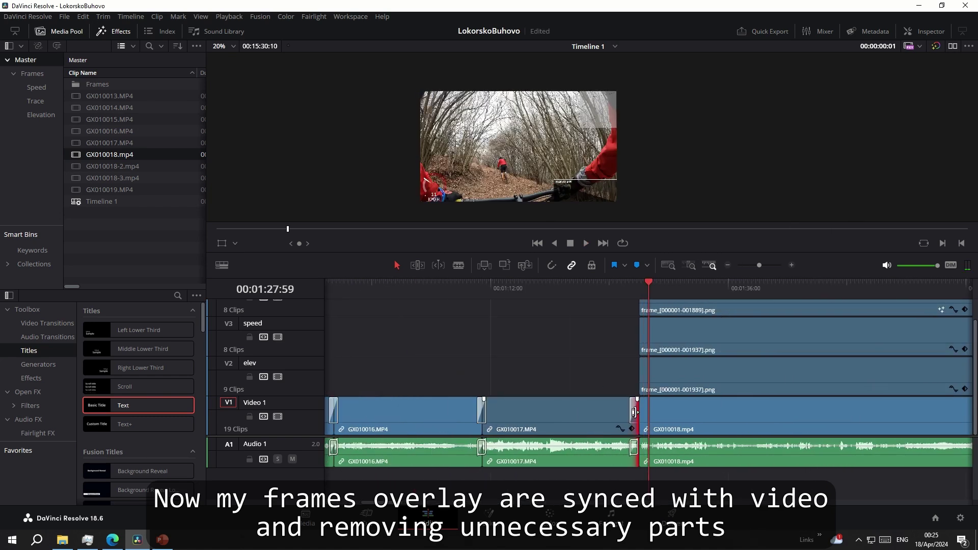
Step: Open the settings of the cross dissolve between GX010017.MP4 and GX010018.mp4 and slightly adjust the edit edge at that transition
double_click(635, 412)
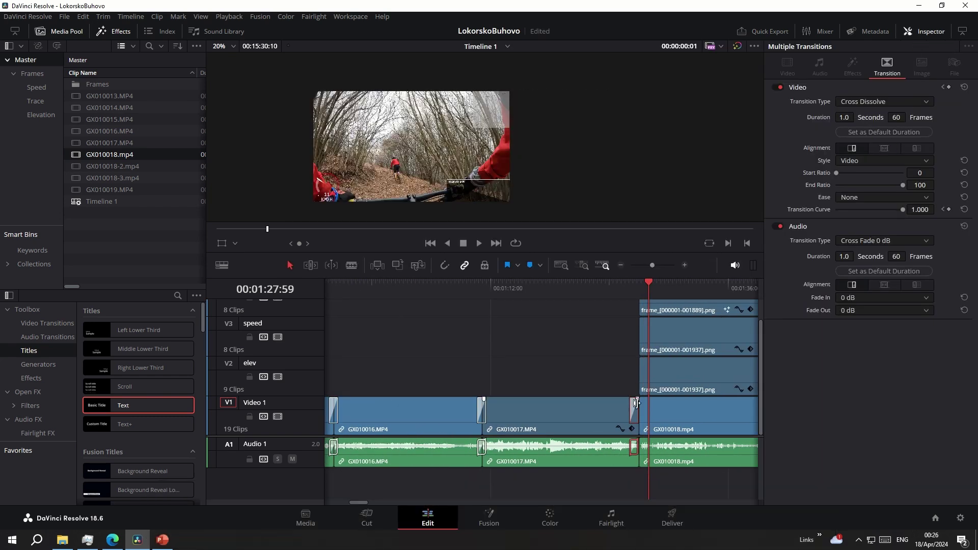
drag(638, 427, 634, 427)
click(624, 286)
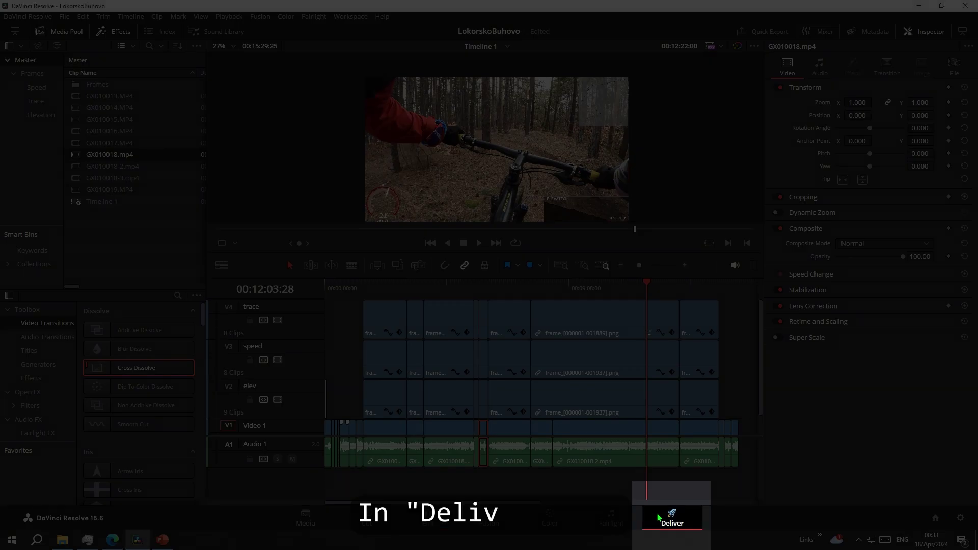
Step: On the Deliver page, set the export format to MP4 and keep the H.264 codec with the automatic encoder
click(659, 518)
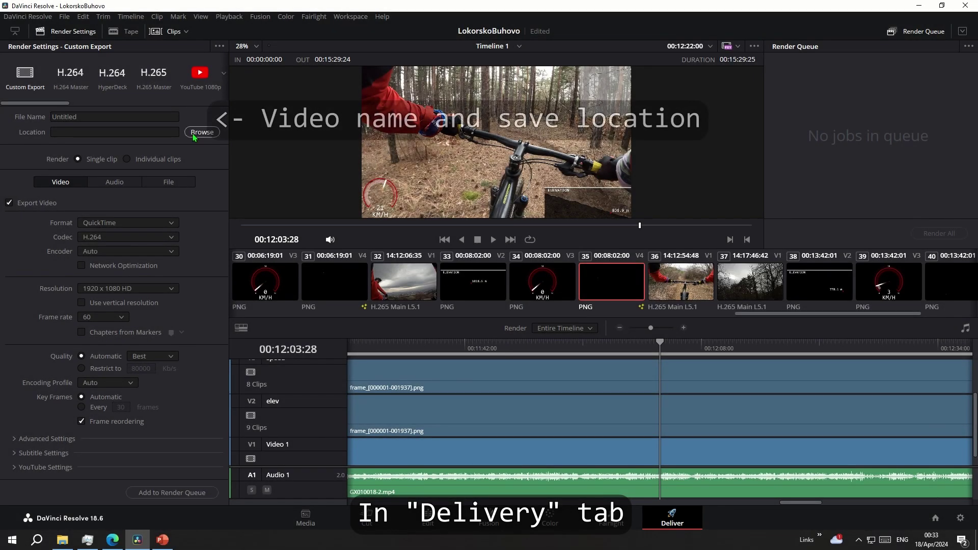
click(127, 223)
click(133, 280)
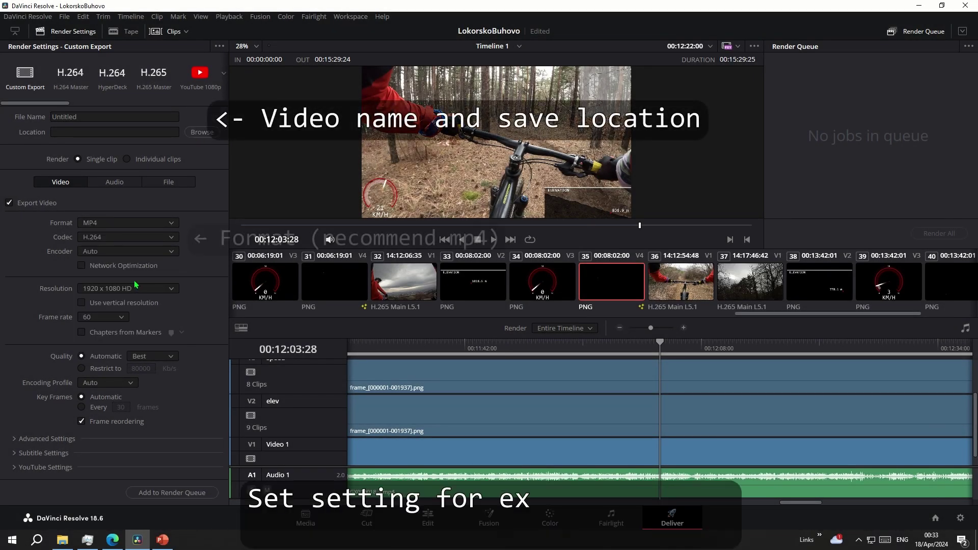
click(133, 237)
click(132, 250)
Step: Set the export resolution to 3840 x 2160 Ultra HD and restrict the quality to 40000 Kb/s
click(137, 289)
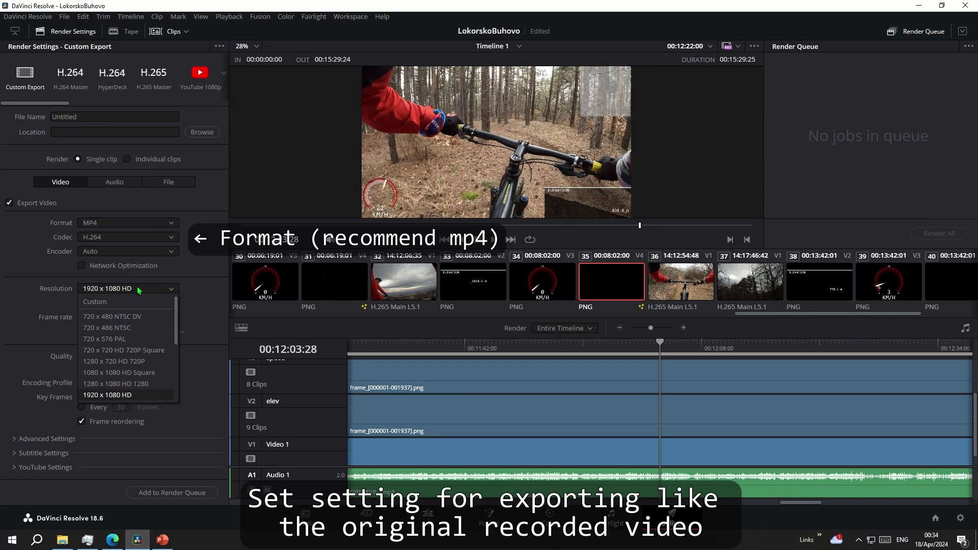
scroll(137, 362, down, 2)
click(122, 393)
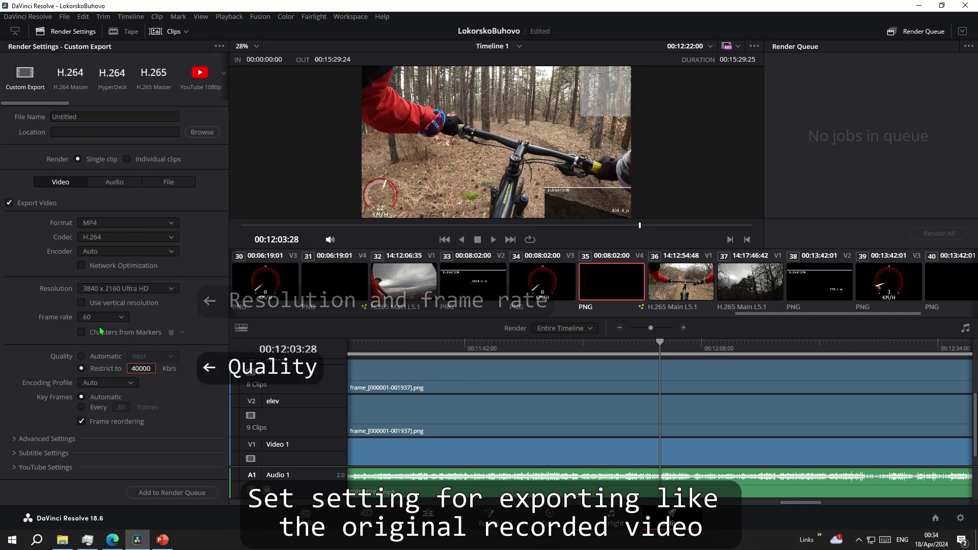
Step: Set the render destination to the DaVinciResolve folder in Videos with the file name Lokorsko
click(196, 134)
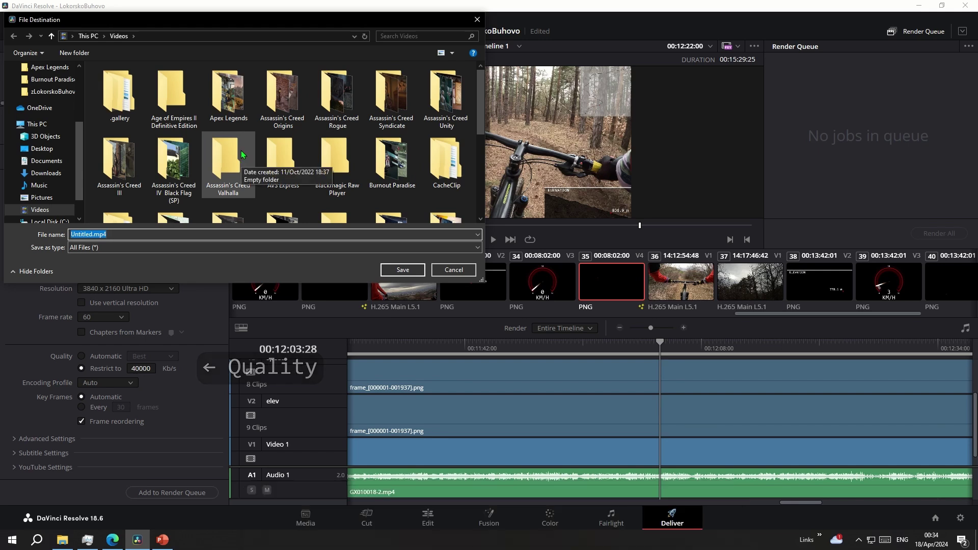
double_click(264, 164)
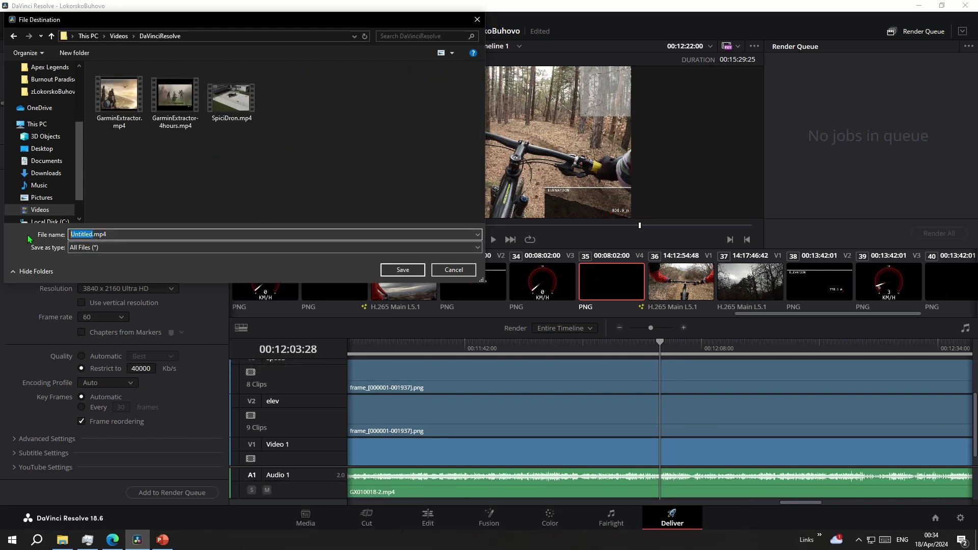
key(Return)
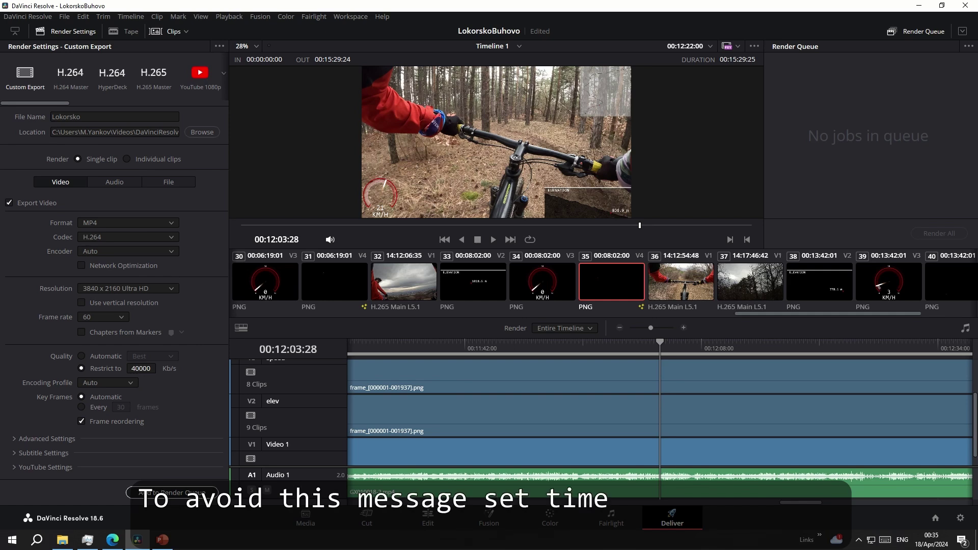
Step: Add the Lokorsko export to the render queue, accepting the render above timeline resolution, and start rendering the job
click(171, 493)
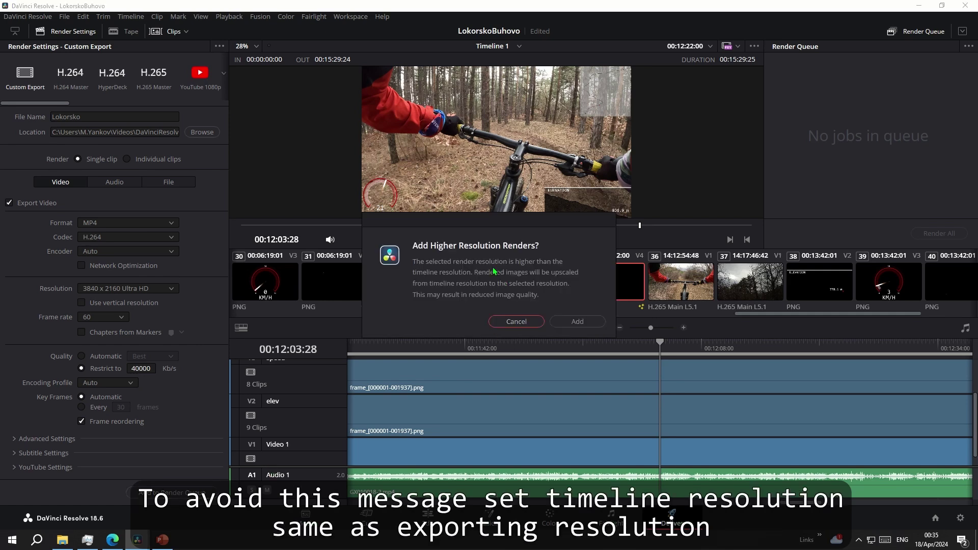
click(579, 322)
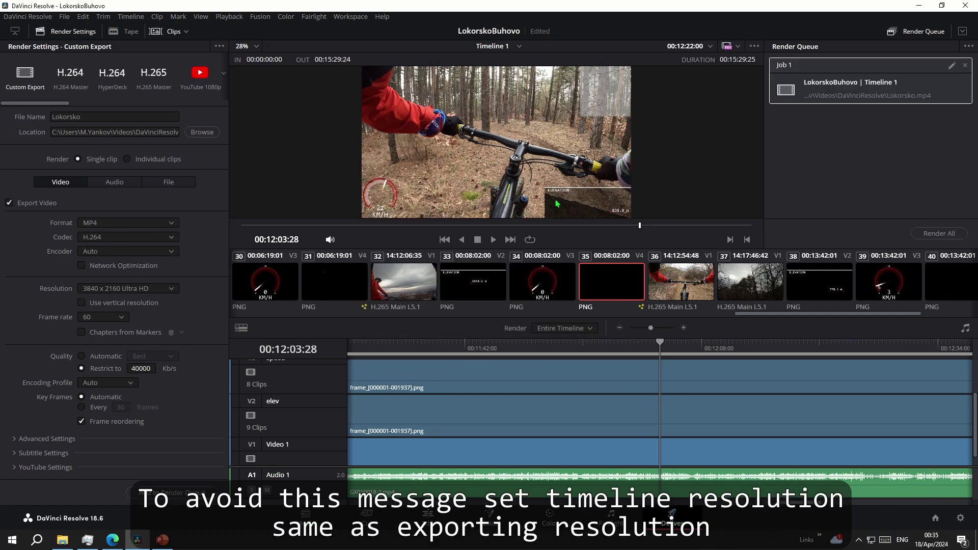
click(939, 233)
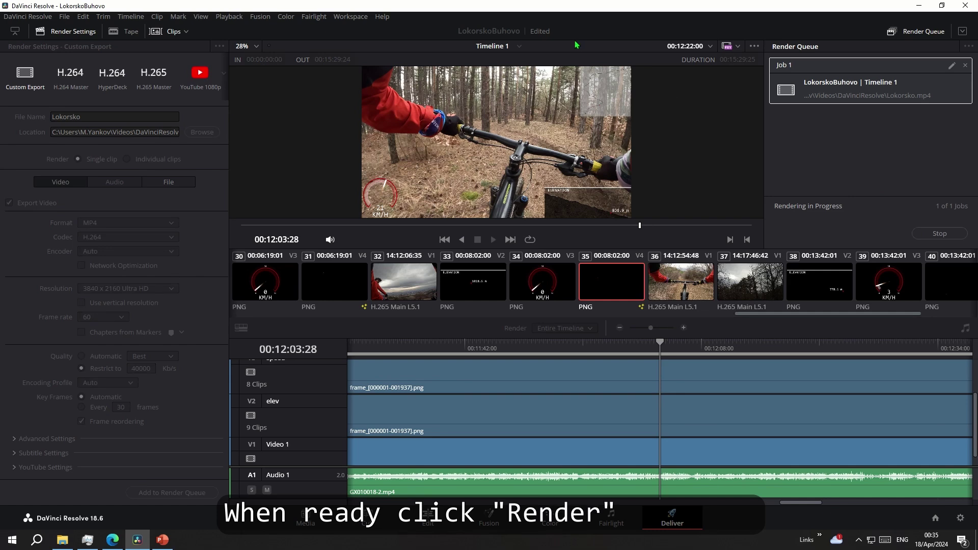
mouse_move(543, 10)
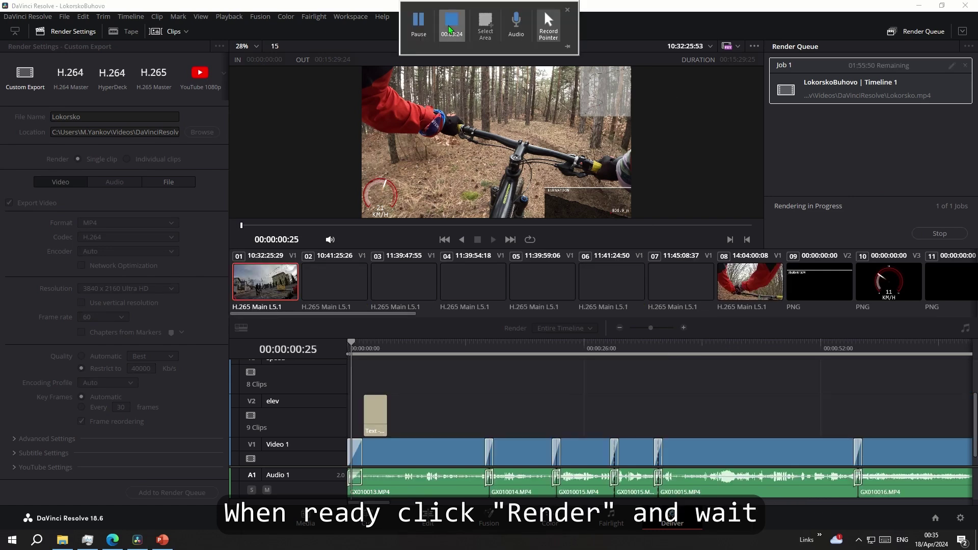